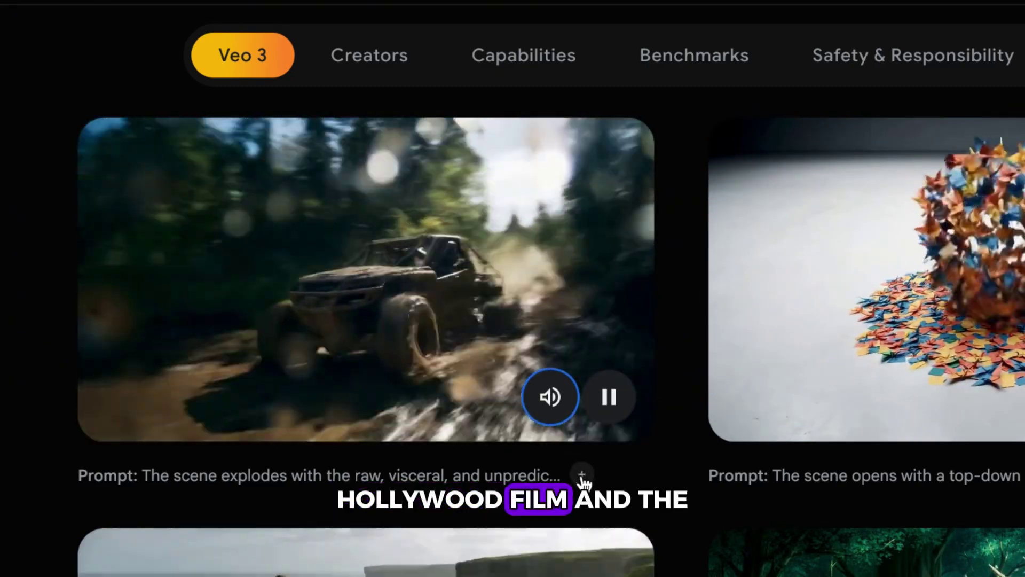
- Expand the full prompt of the off-road rally sample video on the Veo page and read it through
{"action": "left_click", "coordinate": [583, 474]}
{"action": "scroll", "coordinate": [585, 478], "scroll_direction": "down", "scroll_amount": 6}
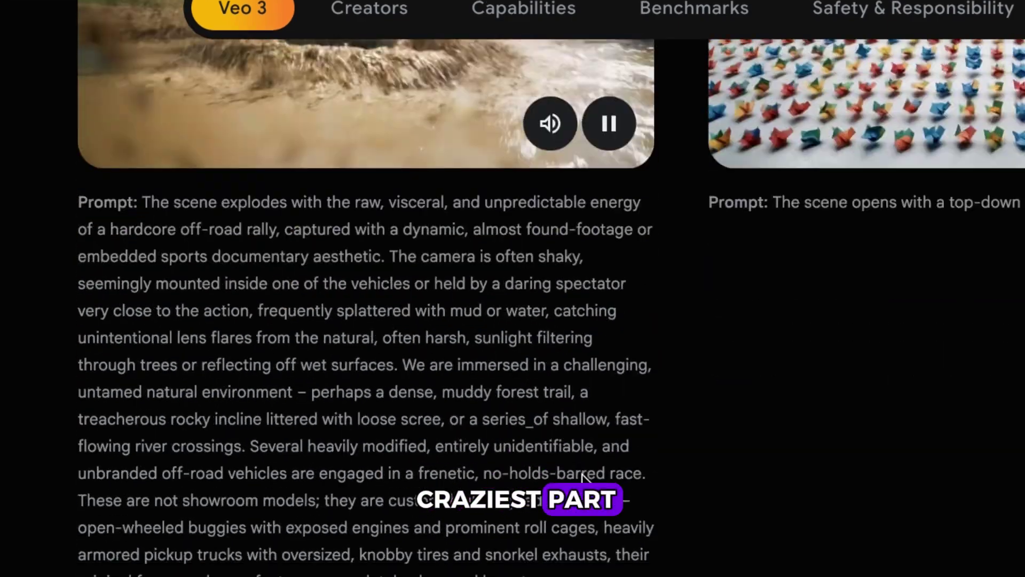
{"action": "scroll", "coordinate": [364, 314], "scroll_direction": "down", "scroll_amount": 7}
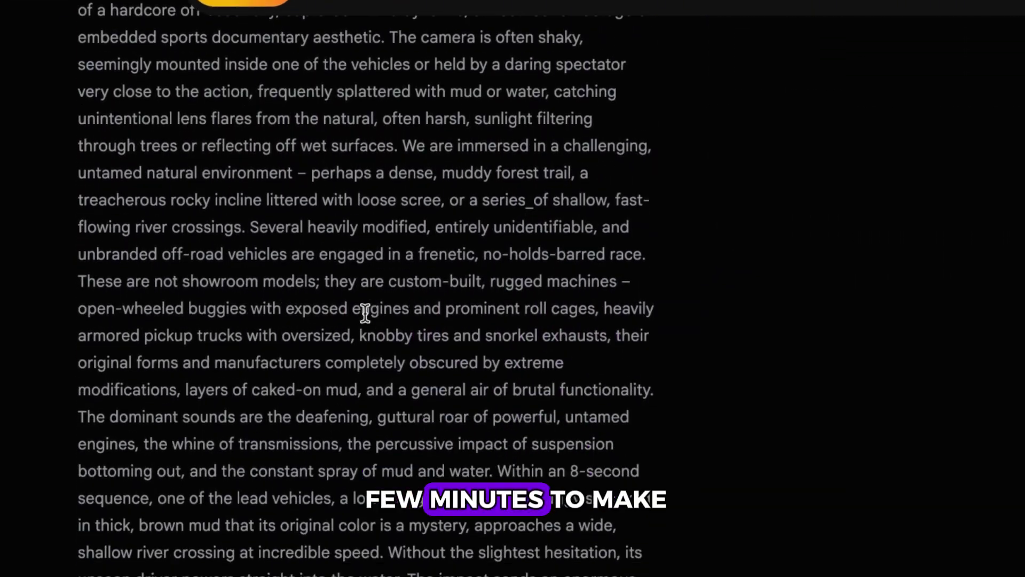
{"action": "scroll", "coordinate": [364, 314], "scroll_direction": "down", "scroll_amount": 7}
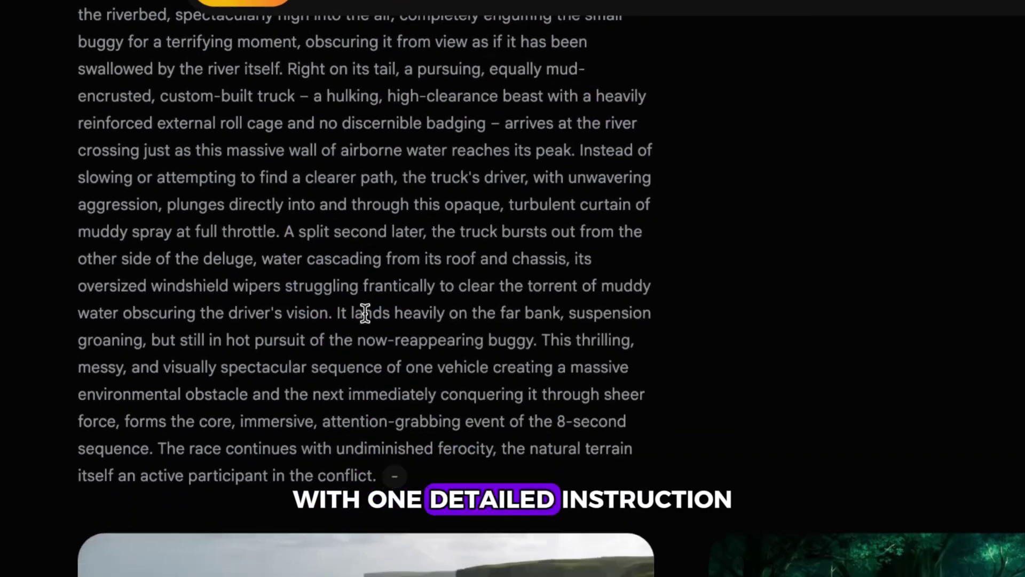
{"action": "scroll", "coordinate": [365, 313], "scroll_direction": "up", "scroll_amount": 1}
{"action": "scroll", "coordinate": [365, 313], "scroll_direction": "up", "scroll_amount": 2}
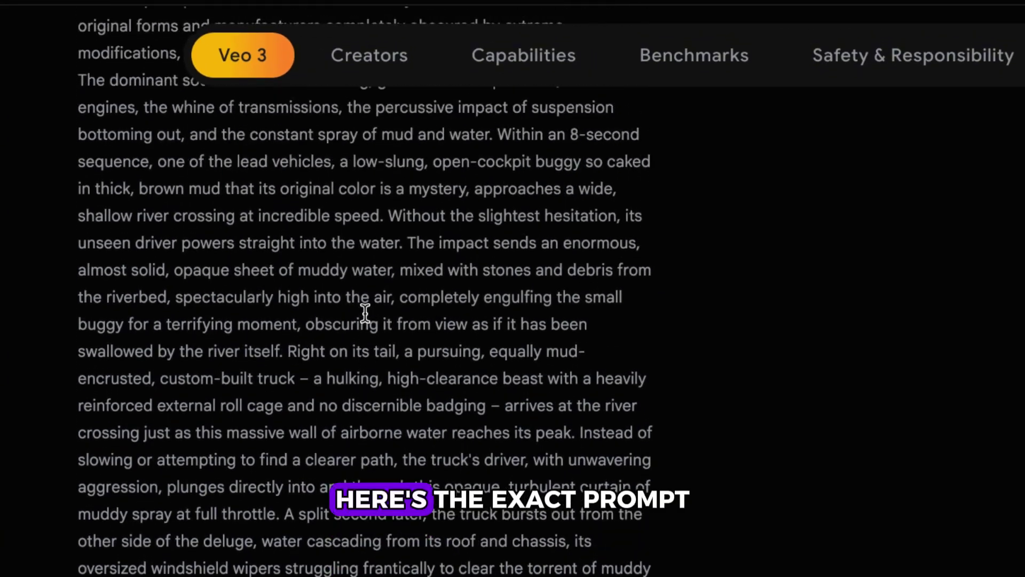
{"action": "scroll", "coordinate": [365, 313], "scroll_direction": "up", "scroll_amount": 11}
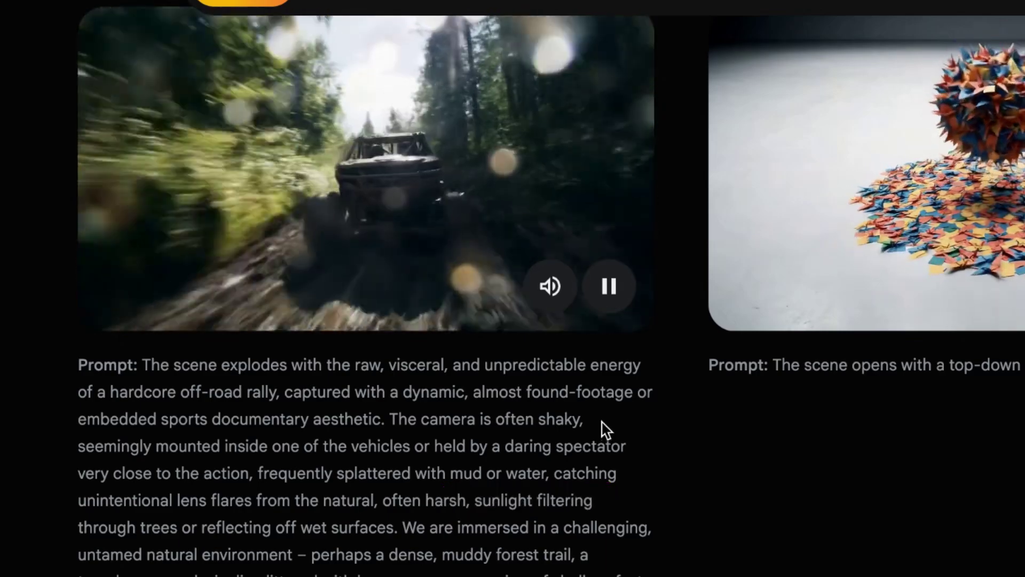
- Mute the off-road rally sample and turn on the sound of the 2D animated forest creature sample
{"action": "left_click", "coordinate": [559, 304]}
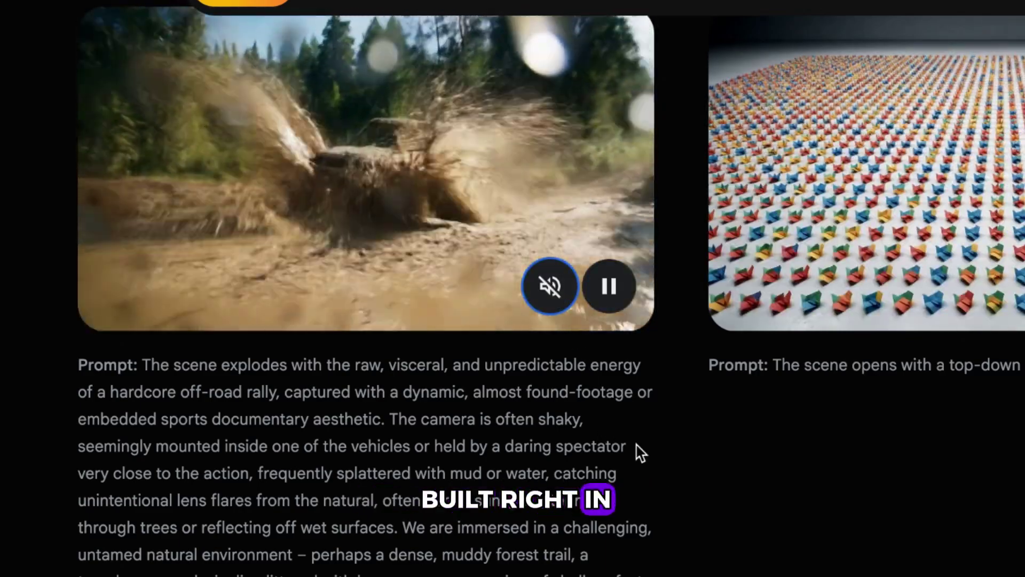
{"action": "scroll", "coordinate": [639, 453], "scroll_direction": "down", "scroll_amount": 6}
{"action": "left_click", "coordinate": [810, 320]}
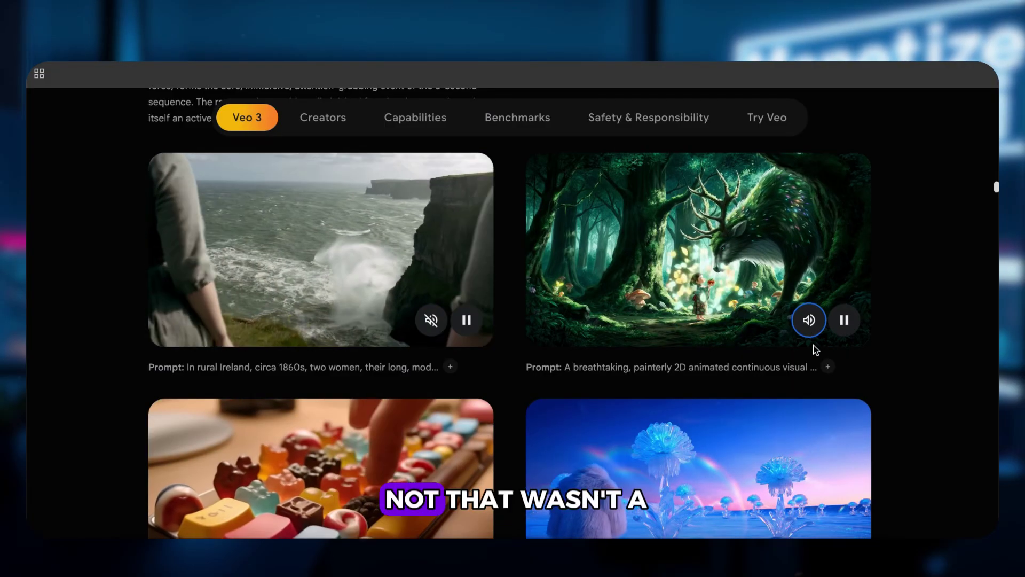
- Turn on the sound of the diced-onion cooking sample and expand its full prompt
{"action": "scroll", "coordinate": [801, 347], "scroll_direction": "down", "scroll_amount": 8}
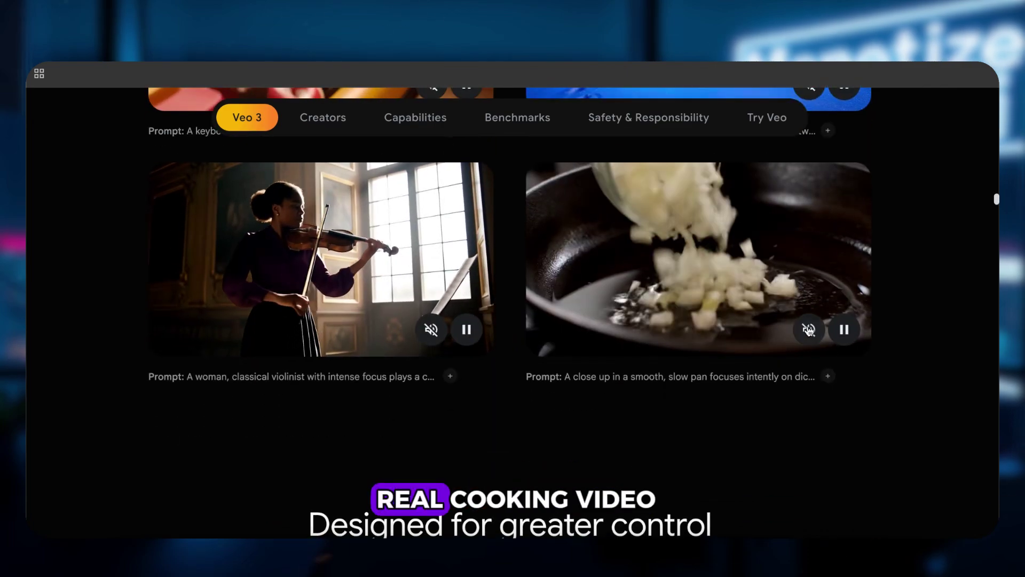
{"action": "left_click", "coordinate": [808, 330]}
{"action": "scroll", "coordinate": [769, 302], "scroll_direction": "up", "scroll_amount": 1}
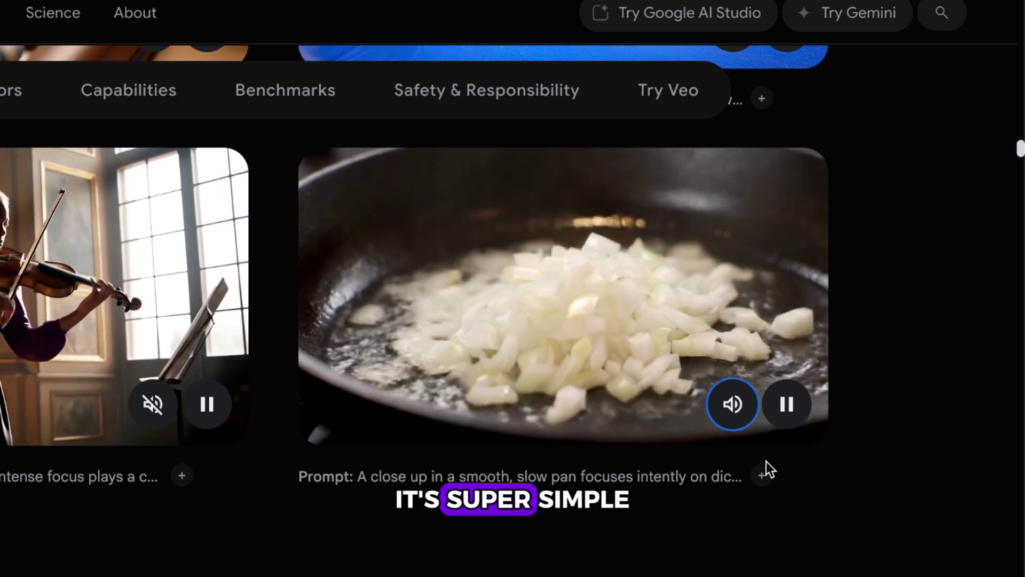
{"action": "left_click", "coordinate": [762, 477]}
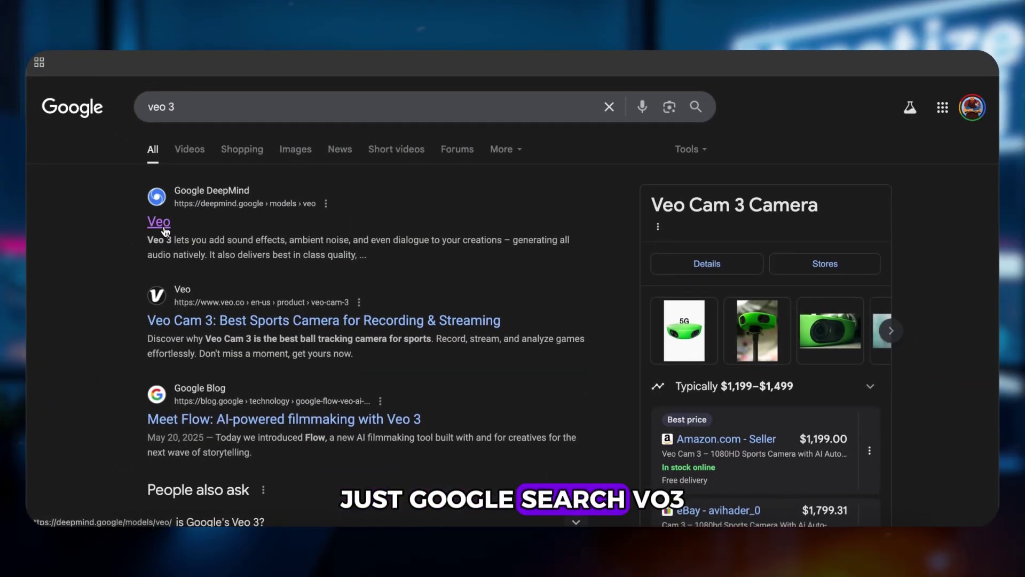
- Open the Google DeepMind Veo page from the search results and choose to try Veo in Gemini
{"action": "left_click", "coordinate": [159, 222]}
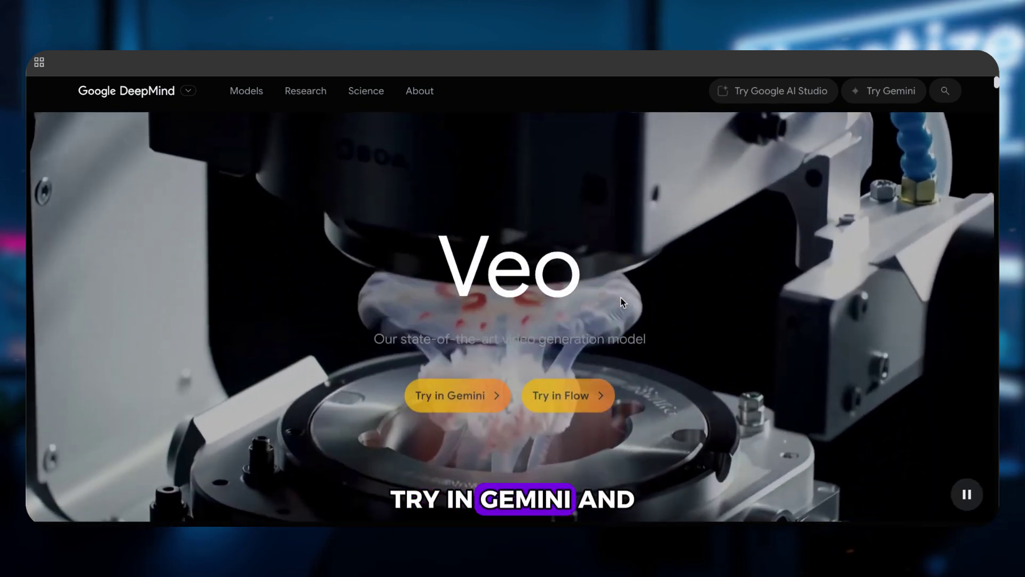
{"action": "scroll", "coordinate": [621, 297], "scroll_direction": "down", "scroll_amount": 1}
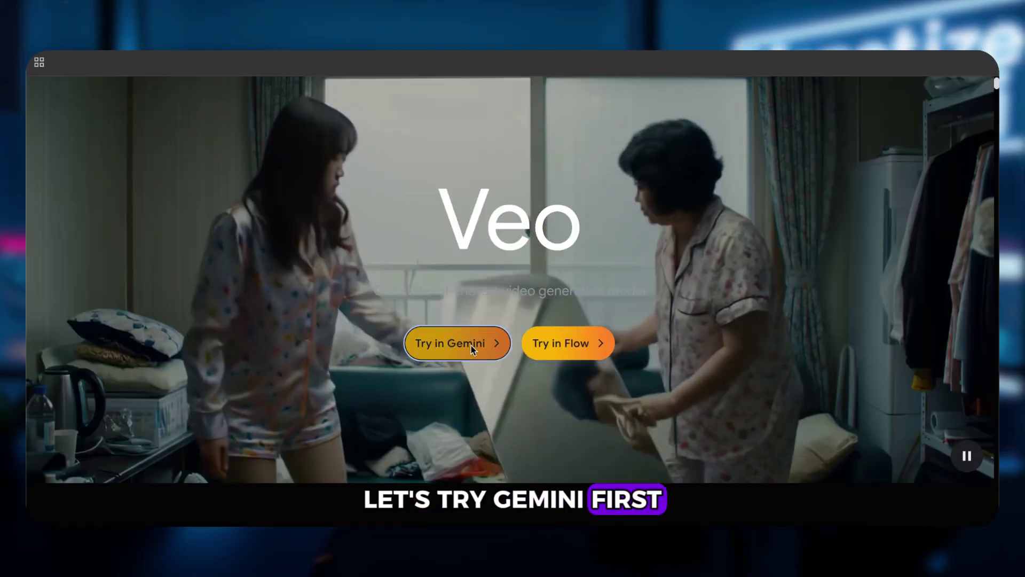
{"action": "left_click", "coordinate": [471, 347]}
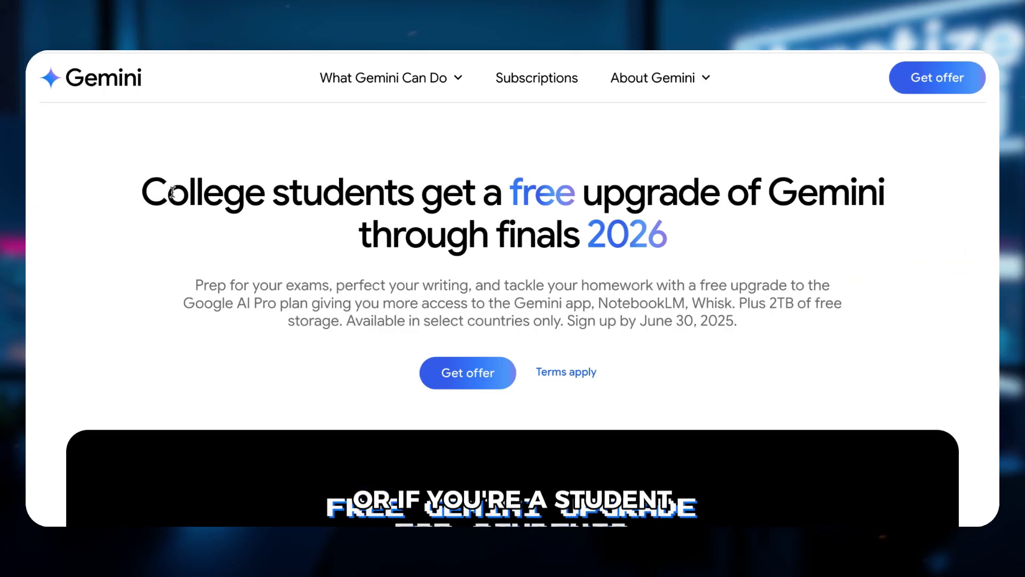
- Examine the headline and terms of the free Gemini upgrade offer for college students
{"action": "left_click_drag", "start_coordinate": [140, 192], "coordinate": [727, 320]}
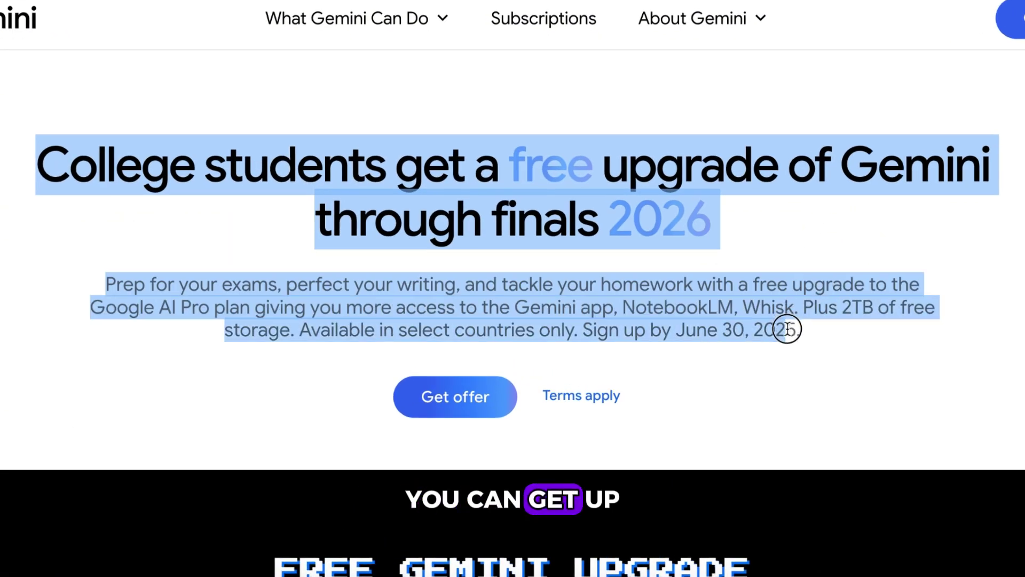
{"action": "left_click", "coordinate": [817, 333]}
{"action": "scroll", "coordinate": [816, 335], "scroll_direction": "down", "scroll_amount": 1}
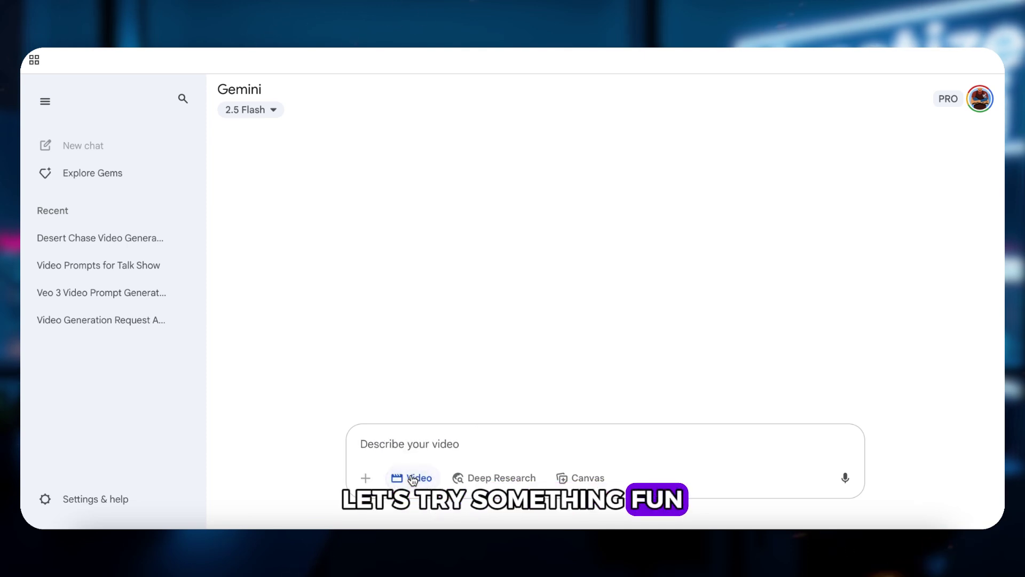
{"action": "left_click", "coordinate": [406, 442]}
{"action": "type", "text": "A male host interviews a beautiful young woman on the streets of New York"}
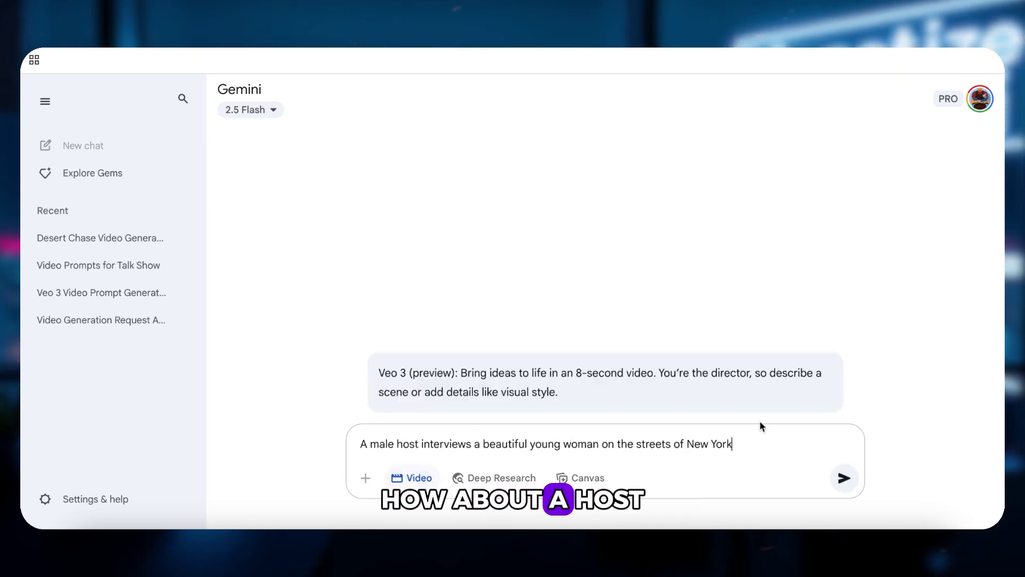
{"action": "left_click_drag", "start_coordinate": [747, 439], "coordinate": [359, 442]}
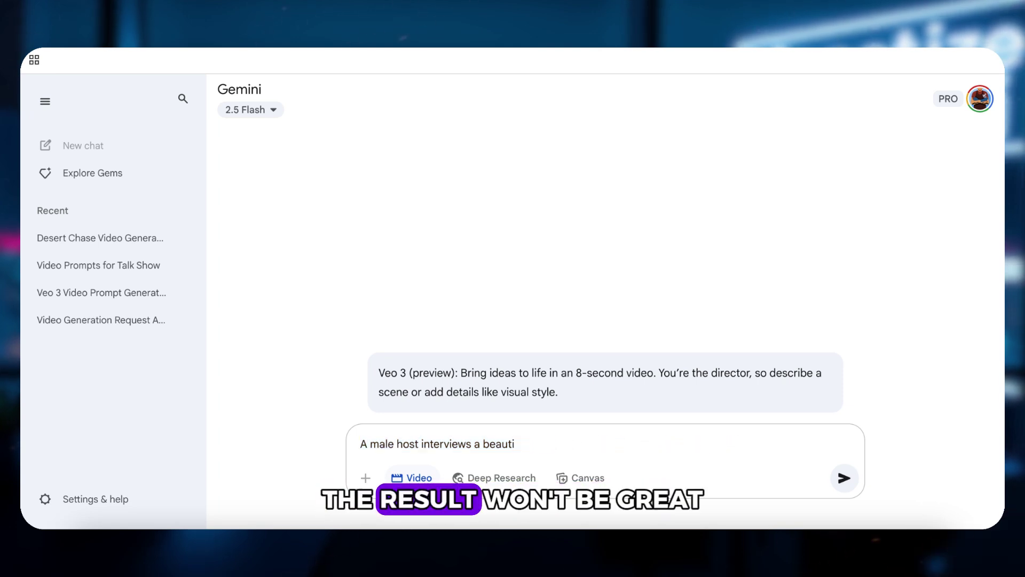
{"action": "key", "text": "BackSpace"}
{"action": "key", "text": "BackSpace"}
{"action": "key", "text": "BackSpace"}
{"action": "key", "text": "BackSpace"}
{"action": "key", "text": "BackSpace"}
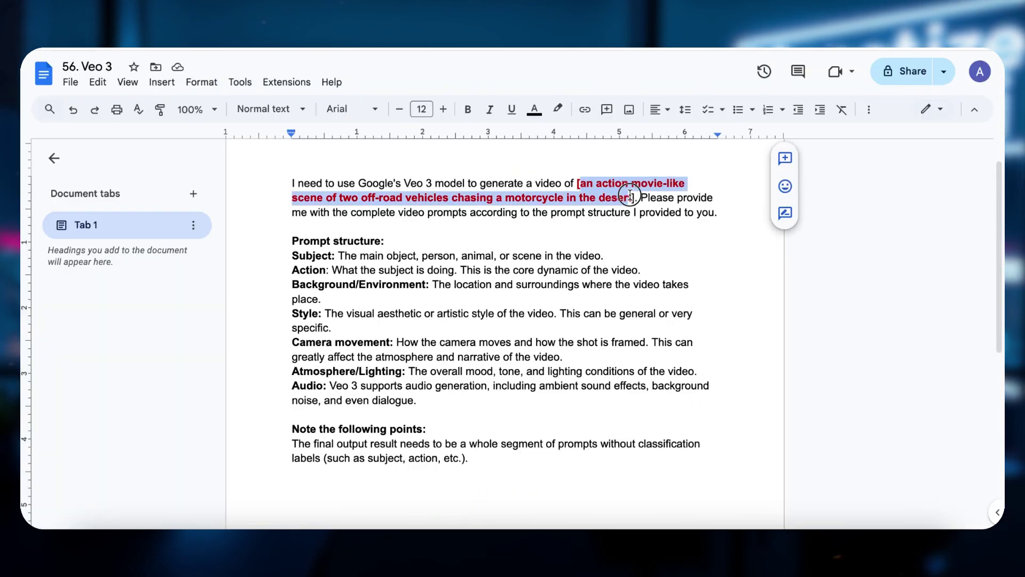
- Set the Google Docs prompt template's bracketed scene to "A male host interviews a beautiful young woman on the streets of New York" and submit it to Gemini
{"action": "scroll", "coordinate": [495, 333], "scroll_direction": "down", "scroll_amount": 1}
{"action": "scroll", "coordinate": [481, 374], "scroll_direction": "up", "scroll_amount": 1}
{"action": "left_click_drag", "start_coordinate": [469, 459], "coordinate": [283, 181]}
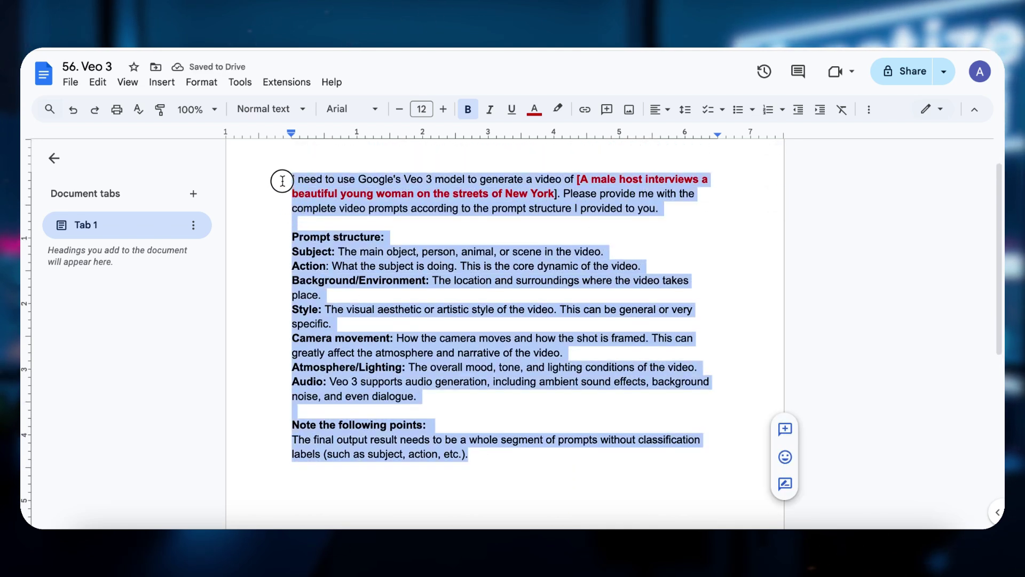
{"action": "right_click", "coordinate": [349, 194]}
{"action": "left_click", "coordinate": [377, 204]}
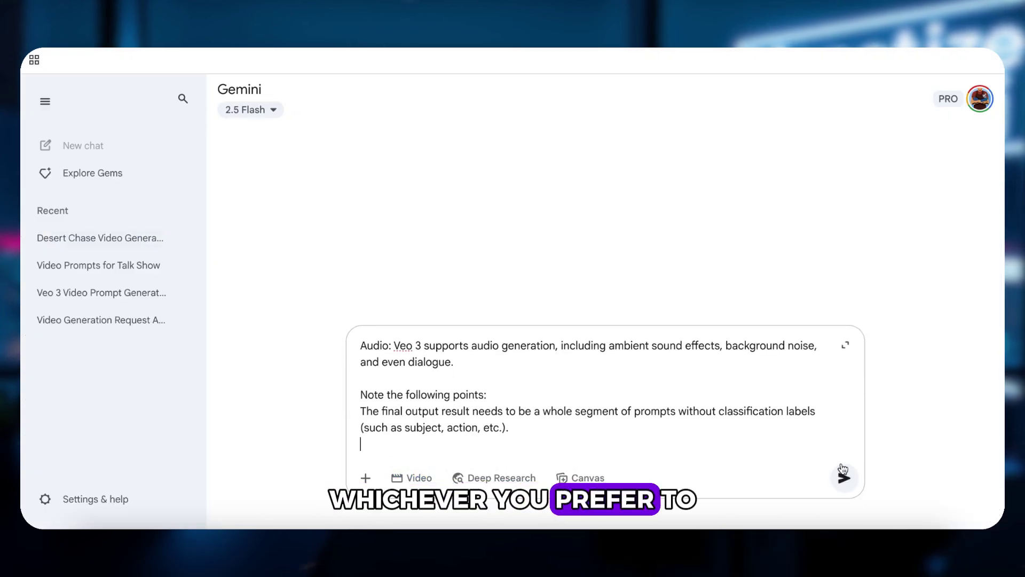
{"action": "left_click", "coordinate": [845, 480]}
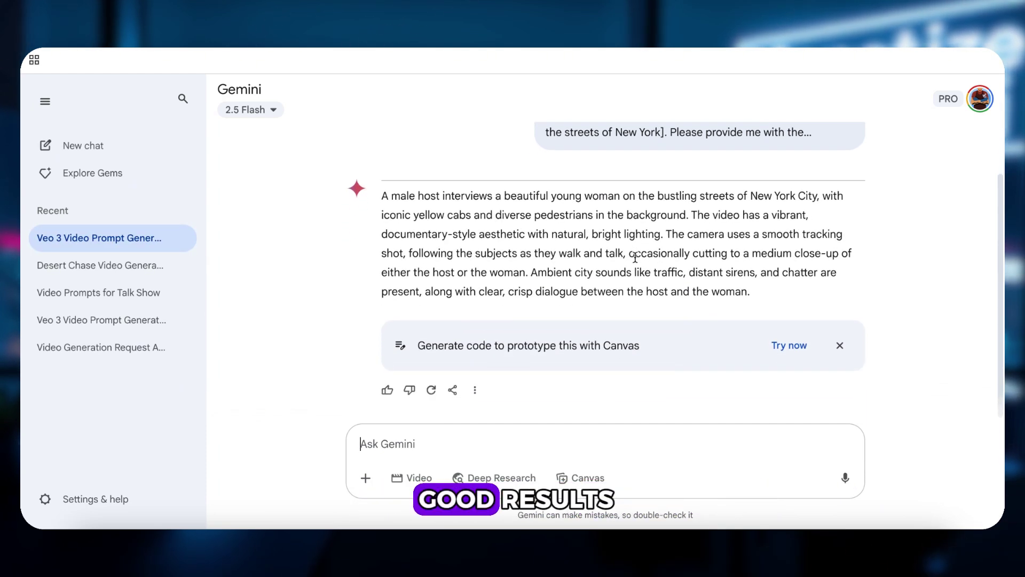
- Copy the generated New York interview prompt into a new Gemini chat in Video mode and submit it
{"action": "left_click_drag", "start_coordinate": [384, 196], "coordinate": [845, 285]}
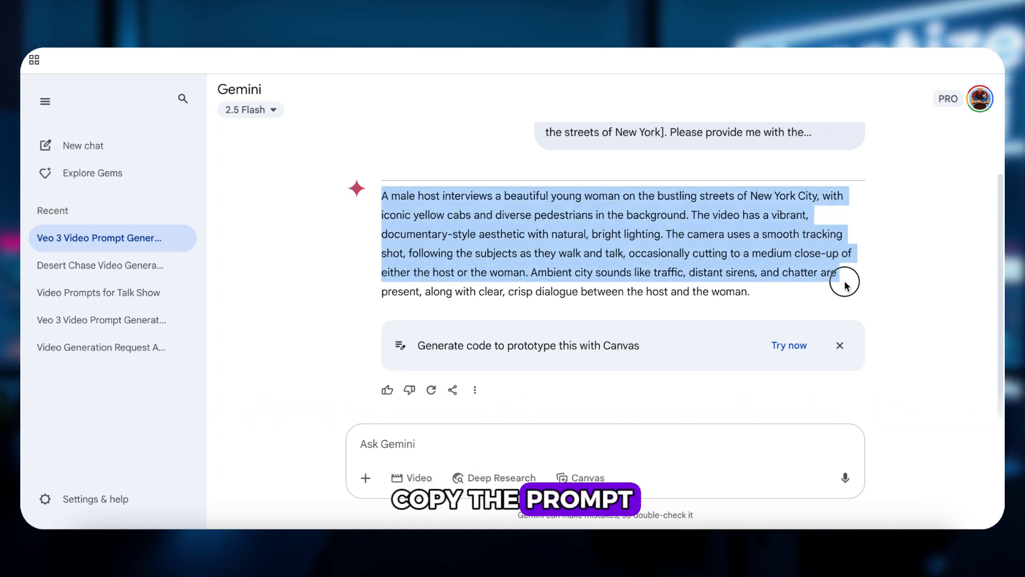
{"action": "left_click", "coordinate": [140, 149]}
{"action": "left_click", "coordinate": [417, 484]}
{"action": "key", "text": "ctrl+v"}
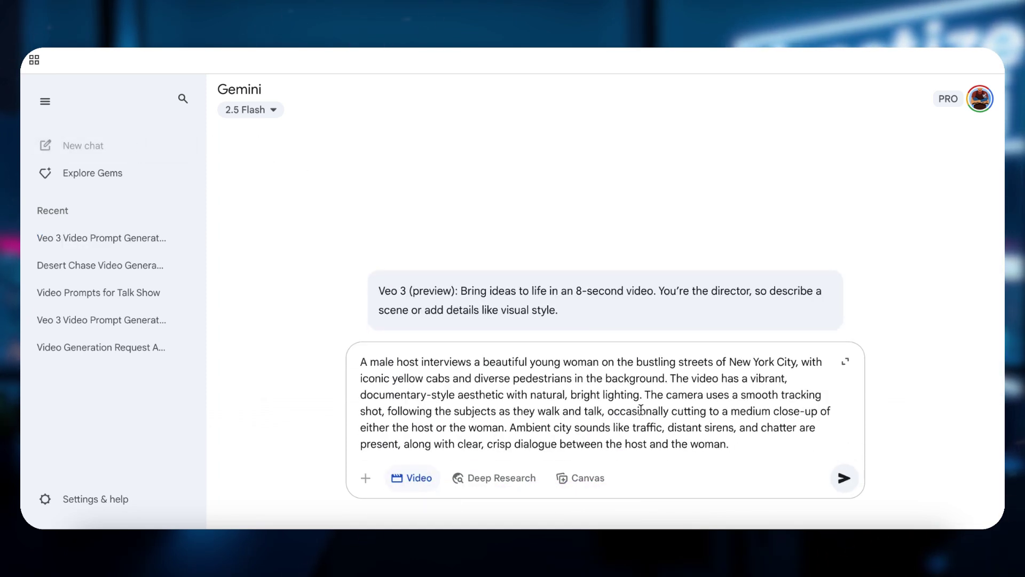
{"action": "left_click", "coordinate": [845, 478]}
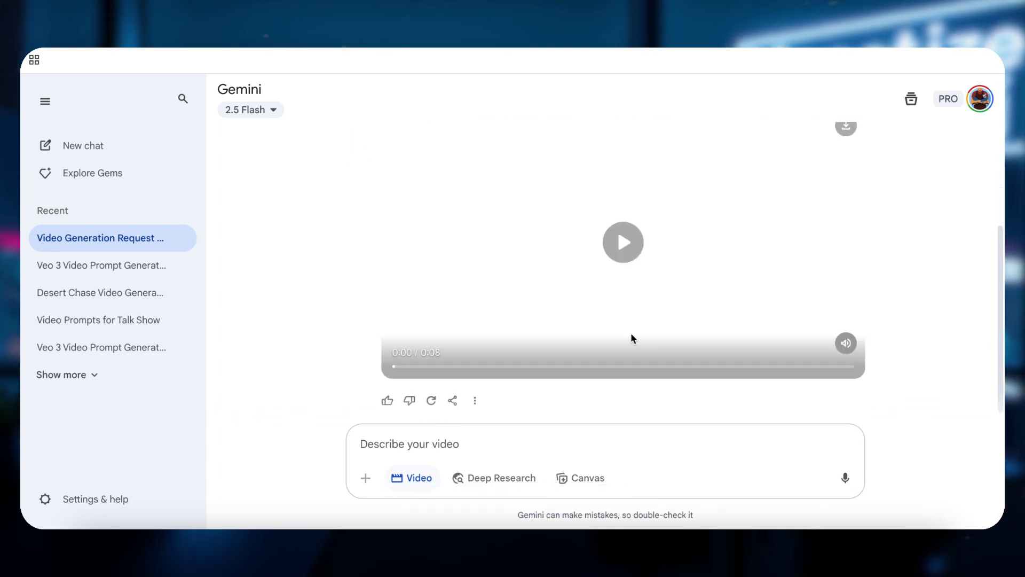
- Play the generated New York street interview video
{"action": "scroll", "coordinate": [641, 358], "scroll_direction": "up", "scroll_amount": 1}
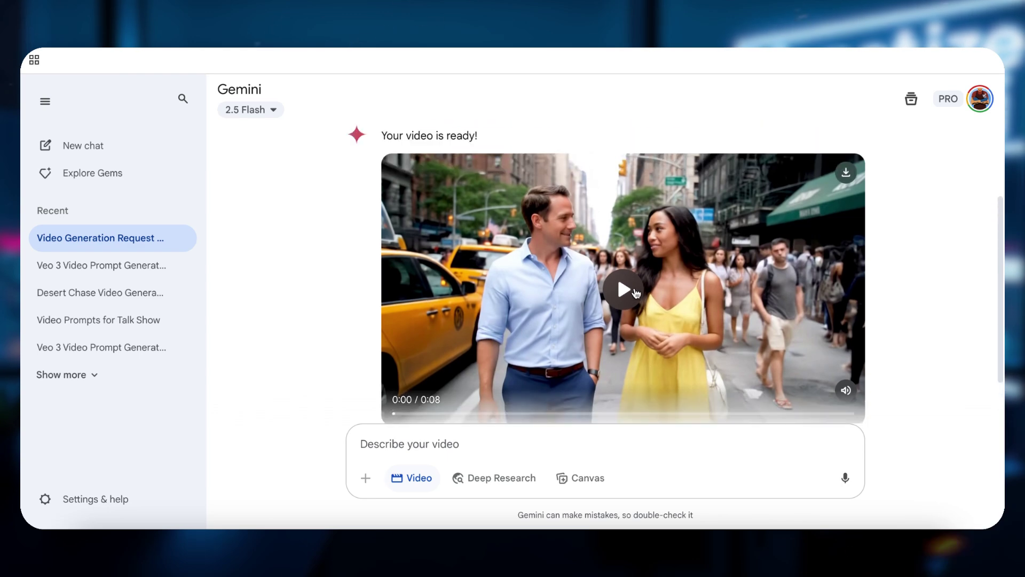
{"action": "left_click", "coordinate": [625, 291]}
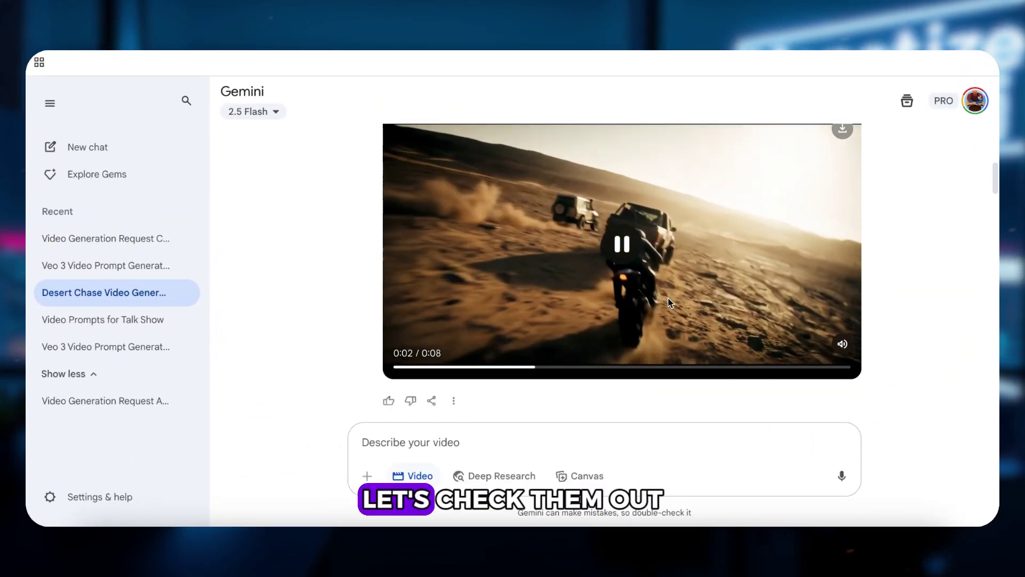
- Review the generated videos in the desert chase chat, playing the elderly man's street interview, the woman at the microphone and the following clip
{"action": "scroll", "coordinate": [668, 303], "scroll_direction": "down", "scroll_amount": 5}
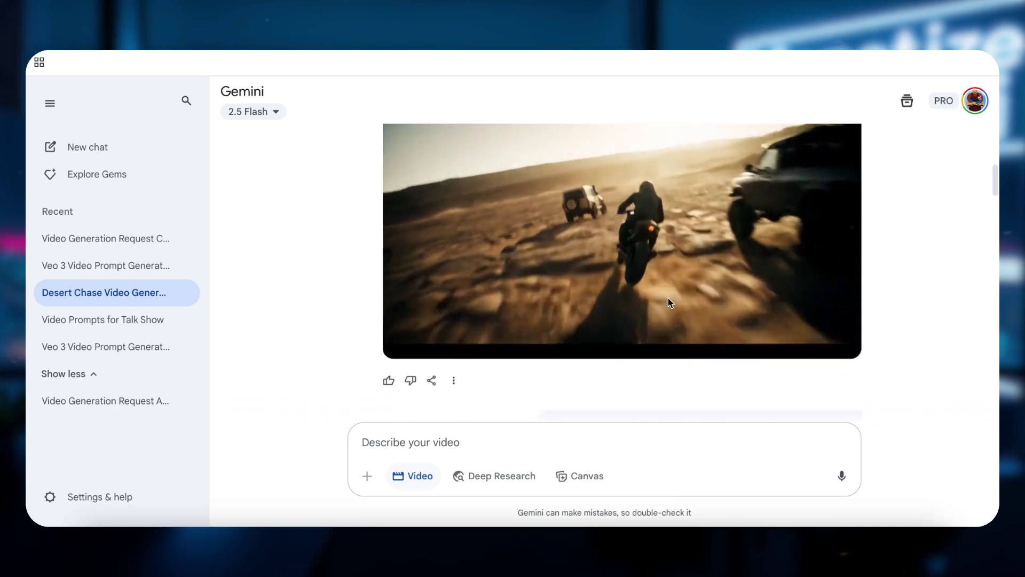
{"action": "scroll", "coordinate": [641, 307], "scroll_direction": "down", "scroll_amount": 2}
{"action": "left_click", "coordinate": [618, 323]}
{"action": "scroll", "coordinate": [618, 324], "scroll_direction": "down", "scroll_amount": 1}
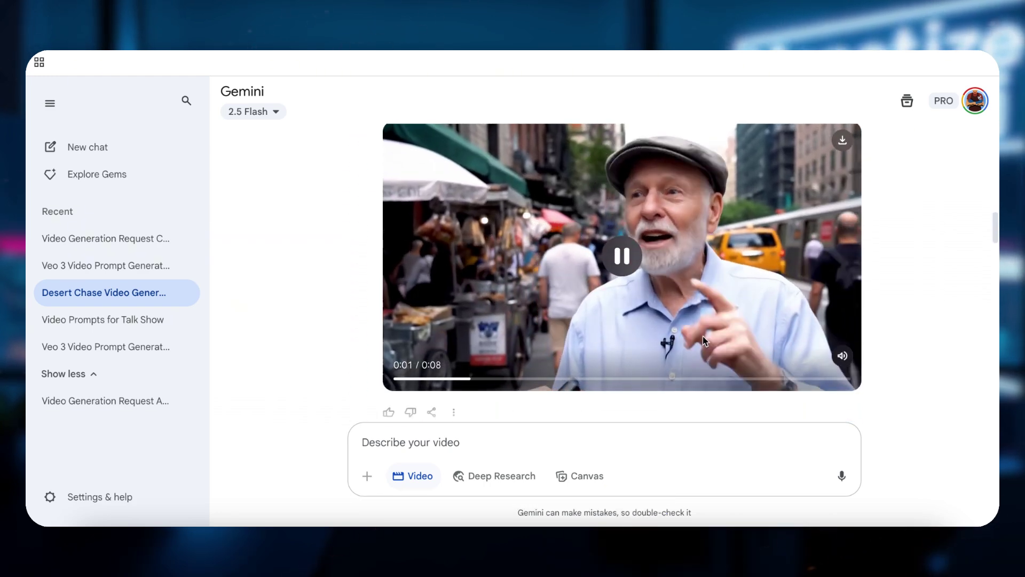
{"action": "scroll", "coordinate": [849, 369], "scroll_direction": "down", "scroll_amount": 10}
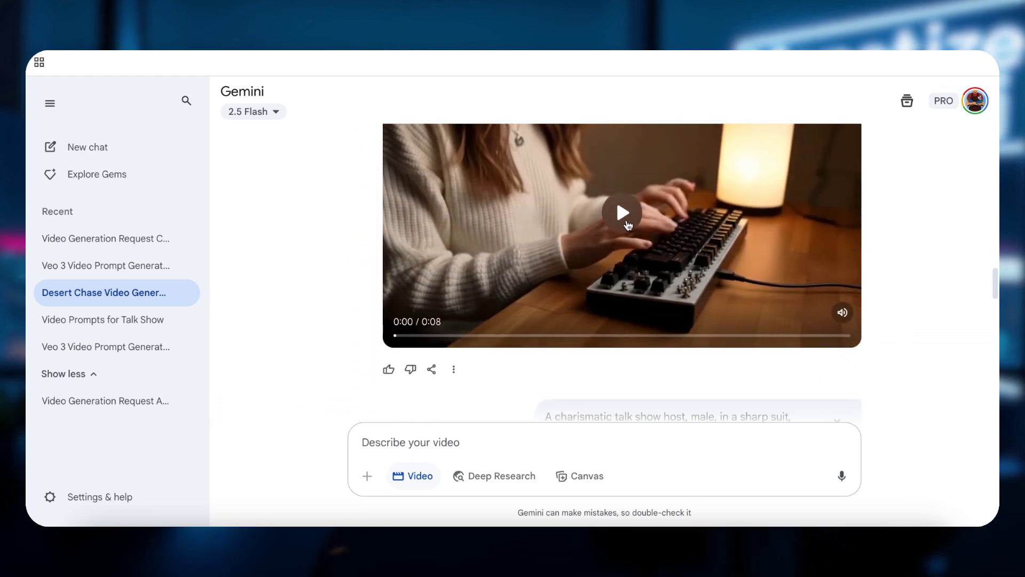
{"action": "scroll", "coordinate": [696, 252], "scroll_direction": "up", "scroll_amount": 2}
{"action": "scroll", "coordinate": [696, 252], "scroll_direction": "down", "scroll_amount": 3}
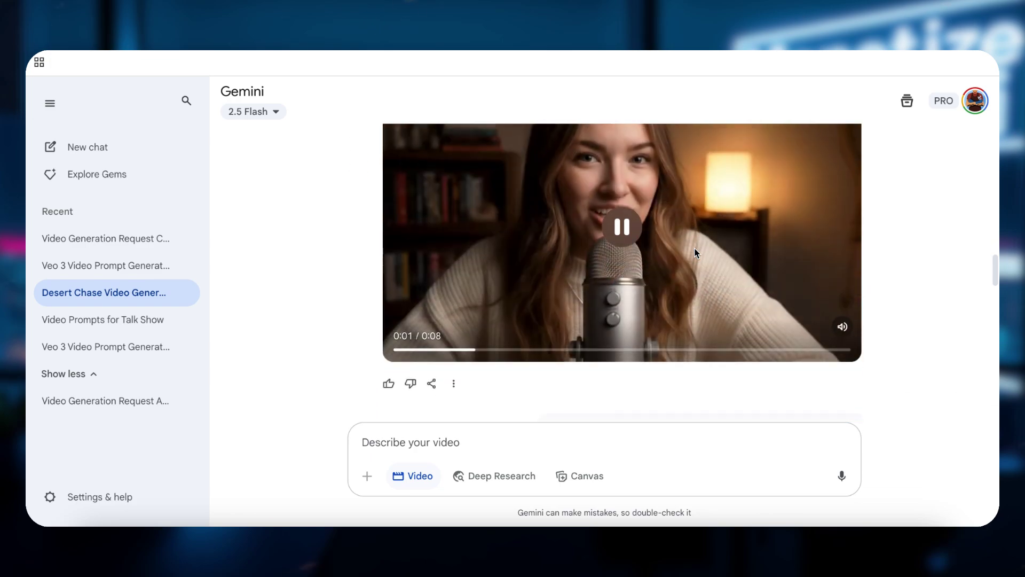
{"action": "scroll", "coordinate": [696, 252], "scroll_direction": "down", "scroll_amount": 5}
{"action": "left_click", "coordinate": [618, 308]}
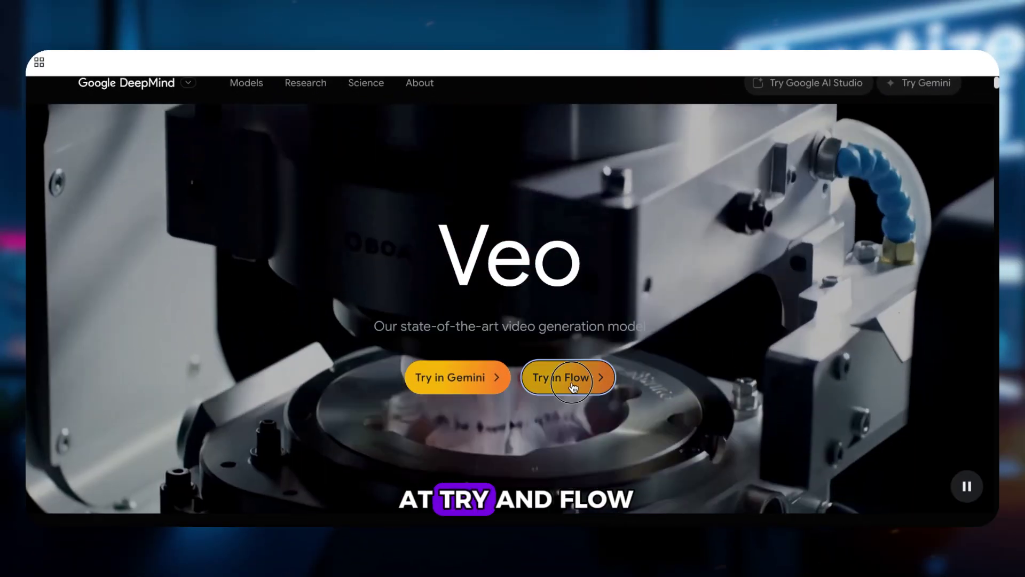
- Open the Flow project workspace from the Veo page and display the account's AI credits
{"action": "left_click", "coordinate": [573, 385]}
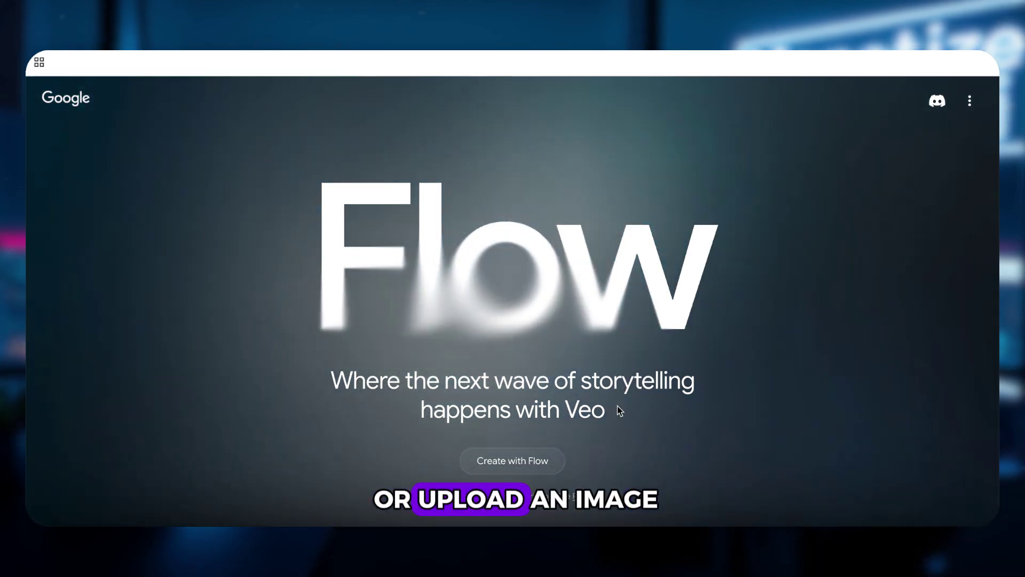
{"action": "scroll", "coordinate": [618, 406], "scroll_direction": "down", "scroll_amount": 1}
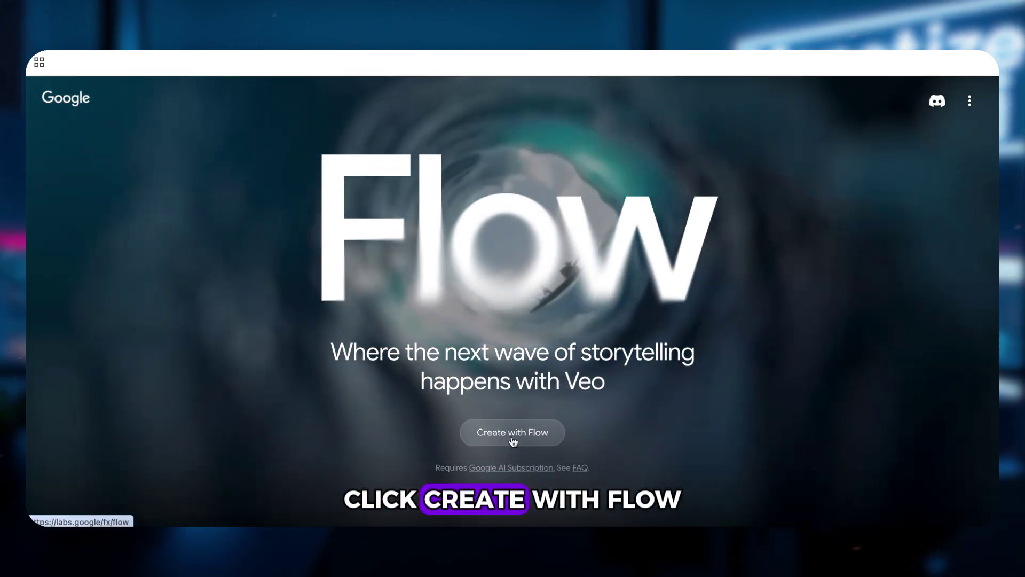
{"action": "left_click", "coordinate": [512, 433]}
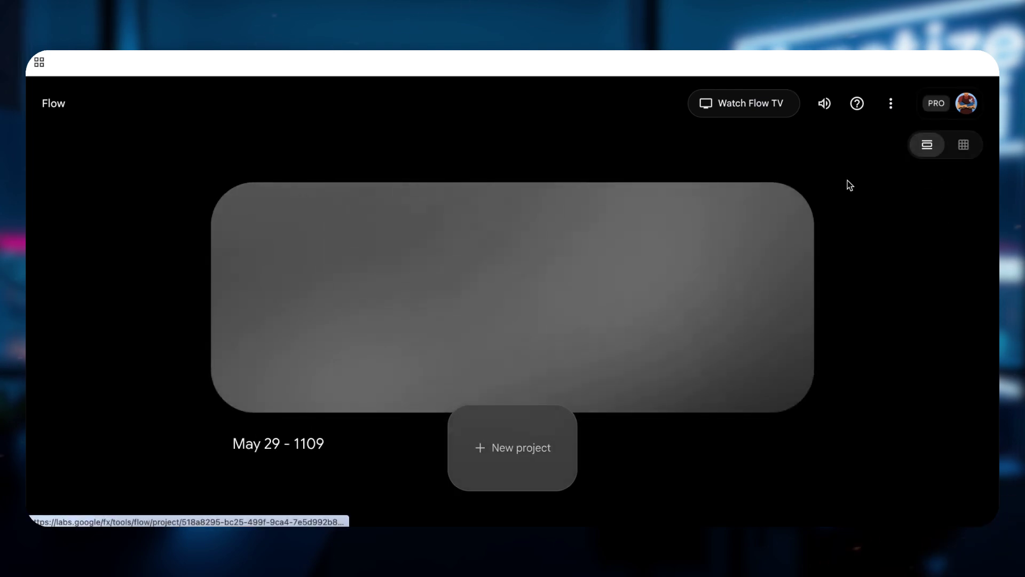
{"action": "left_click", "coordinate": [967, 103]}
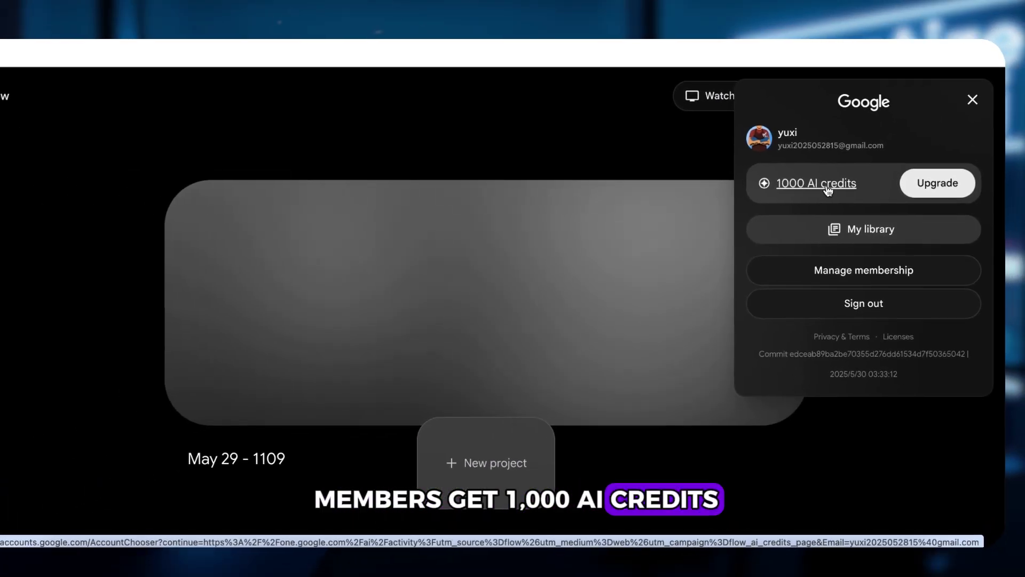
- Open the May 29 - 1109 project and set its video generation model to Highest Quality (Experimental Audio)
{"action": "left_click", "coordinate": [611, 346]}
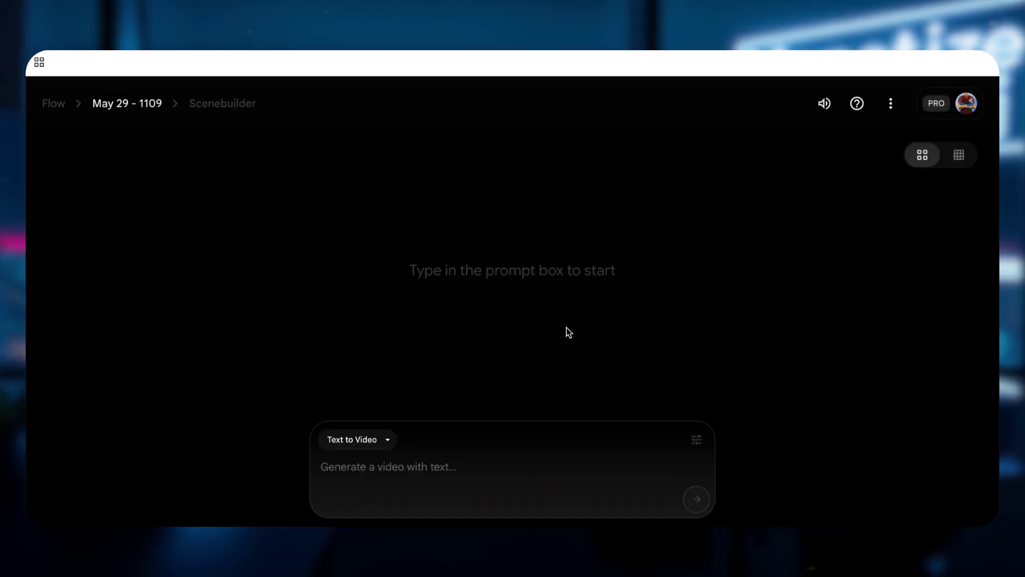
{"action": "left_click", "coordinate": [697, 440]}
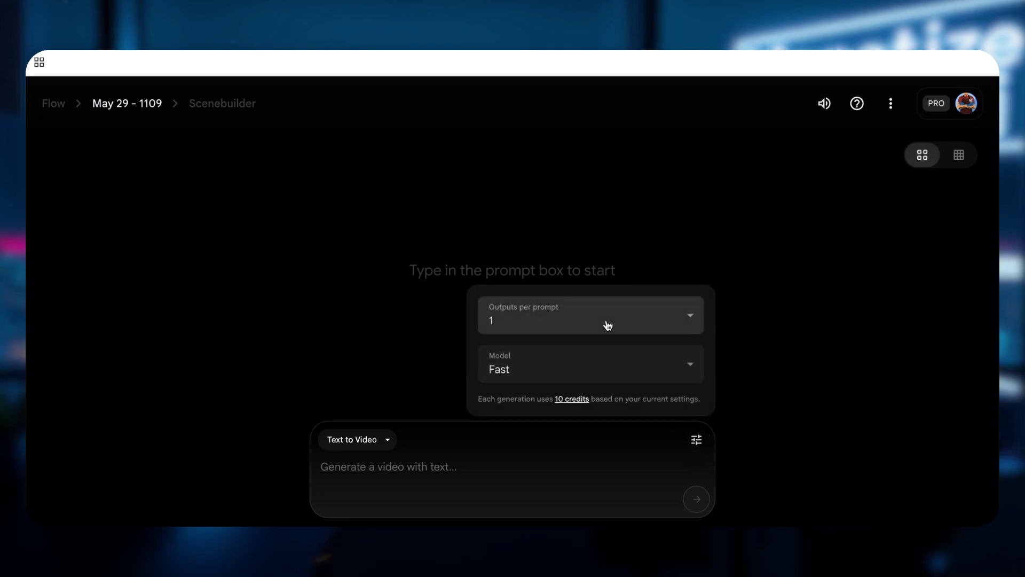
{"action": "left_click", "coordinate": [622, 365]}
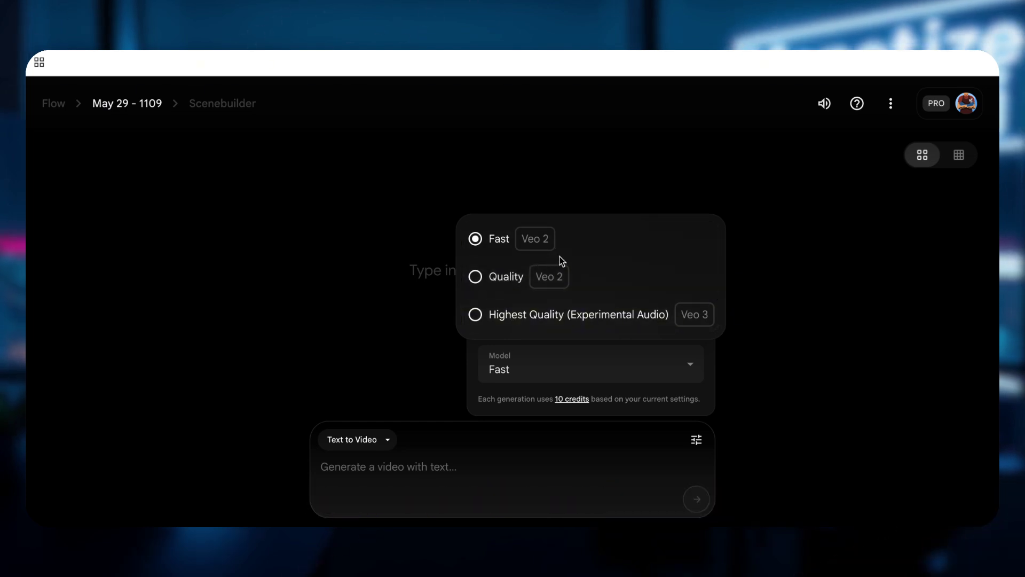
{"action": "left_click", "coordinate": [601, 315]}
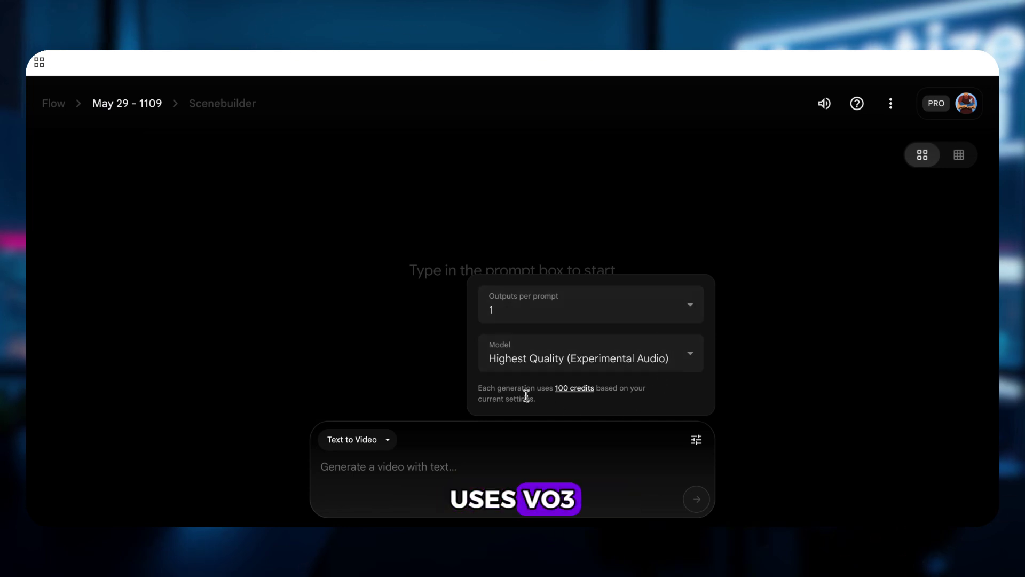
{"action": "left_click", "coordinate": [574, 406]}
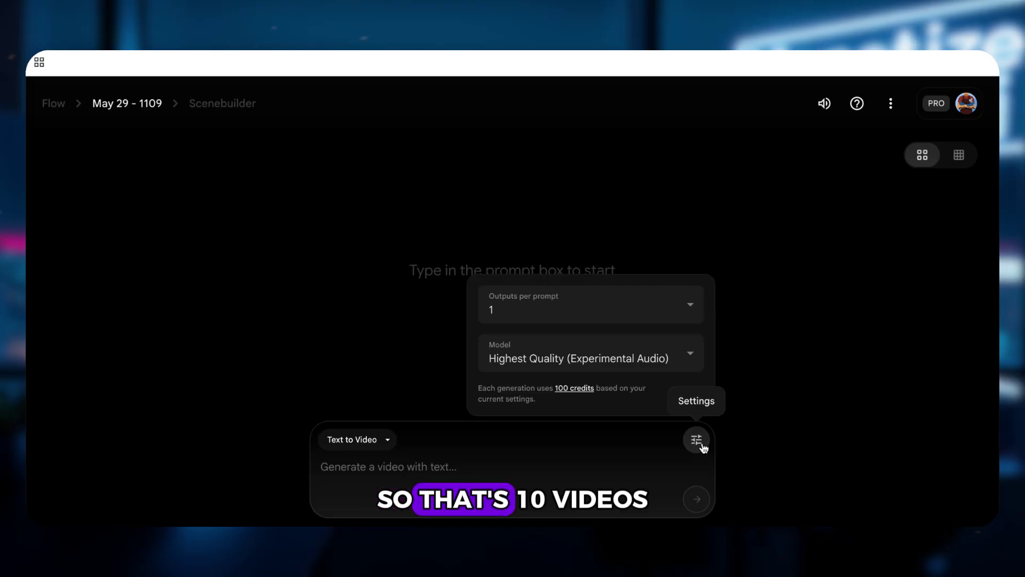
{"action": "left_click", "coordinate": [702, 445]}
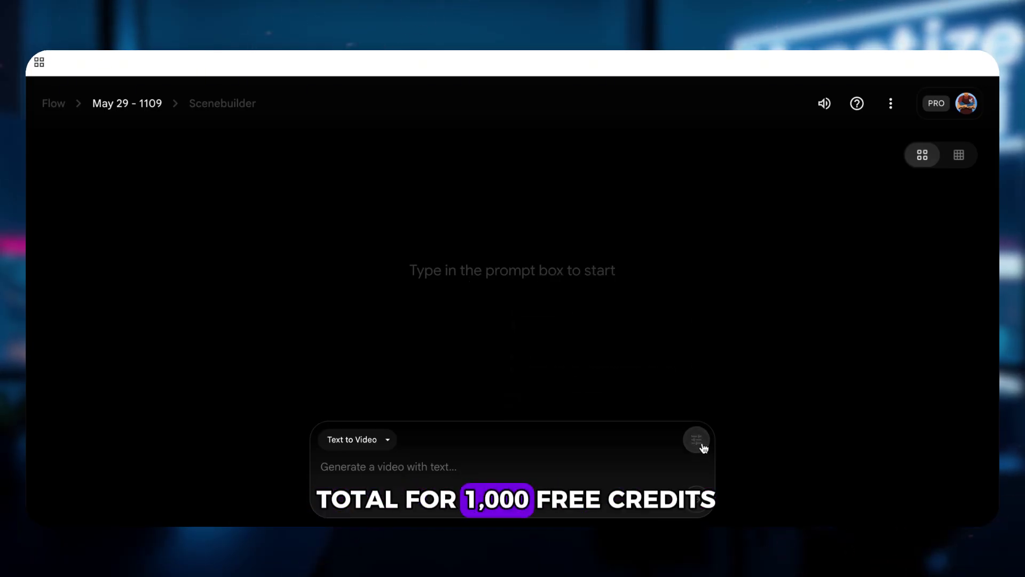
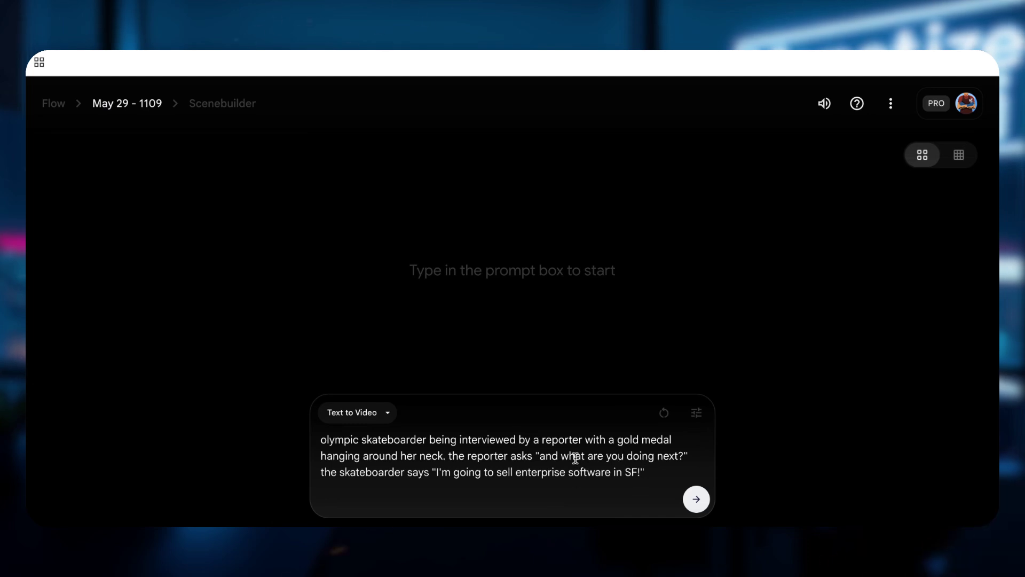
- Generate a video of an interviewed Olympic skateboarder with a gold medal saying "I'm going to sell enterprise software in SF!" and play it
{"action": "left_click", "coordinate": [700, 504]}
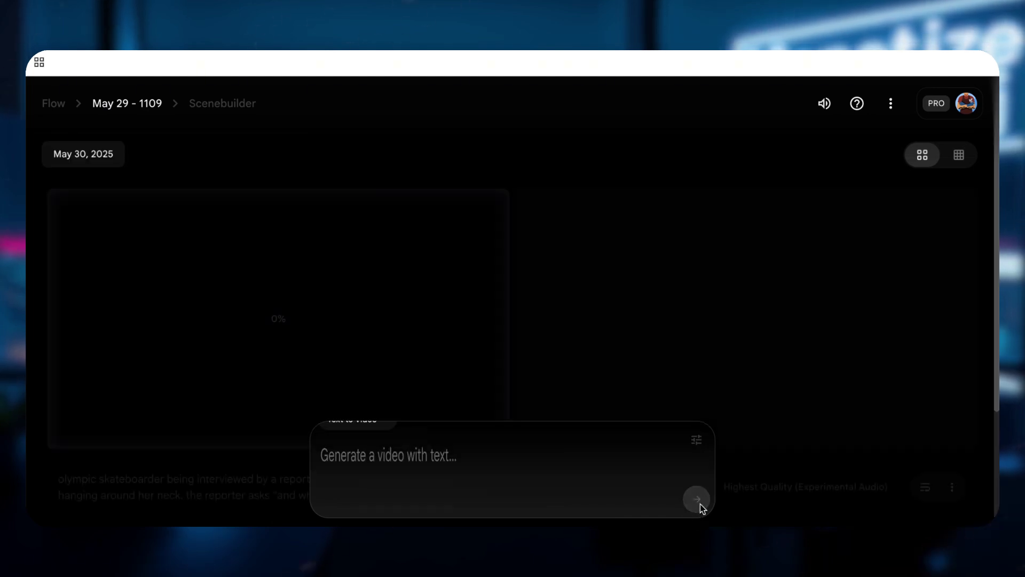
{"action": "left_click", "coordinate": [697, 439]}
{"action": "left_click", "coordinate": [572, 464]}
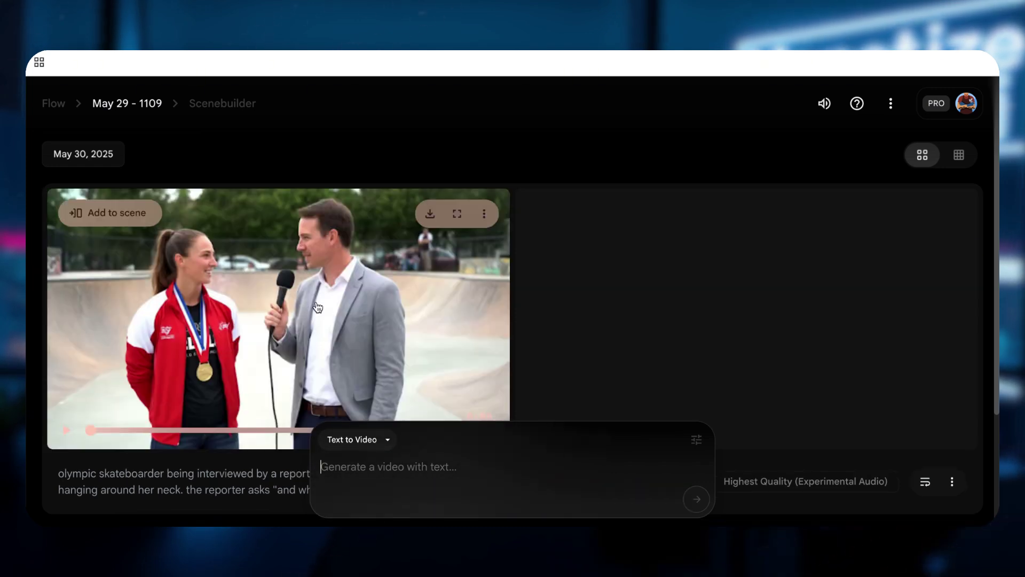
{"action": "left_click", "coordinate": [274, 311]}
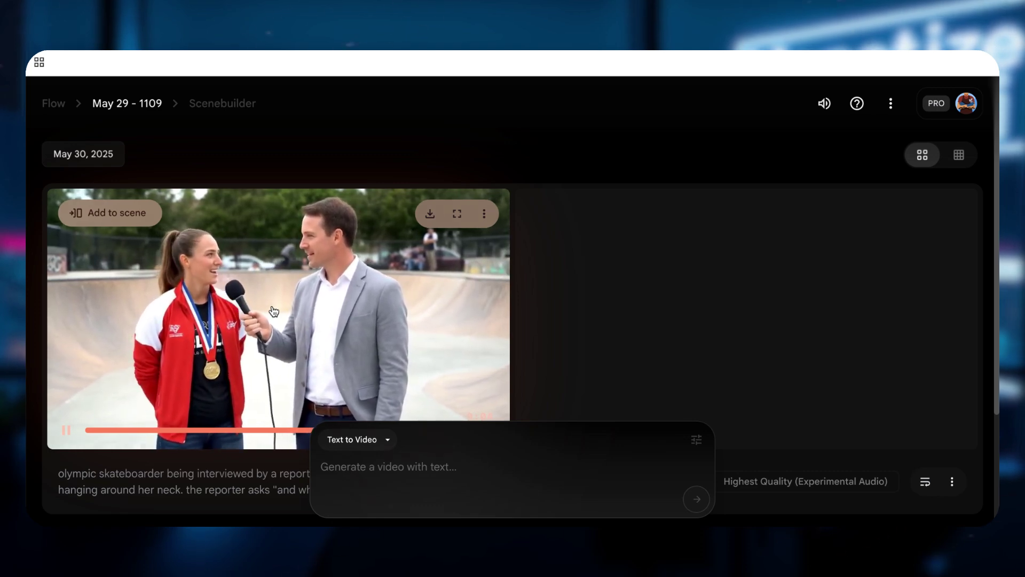
- Switch the generation mode to Frames to Video and open the image source options for the starting frame
{"action": "left_click", "coordinate": [388, 441]}
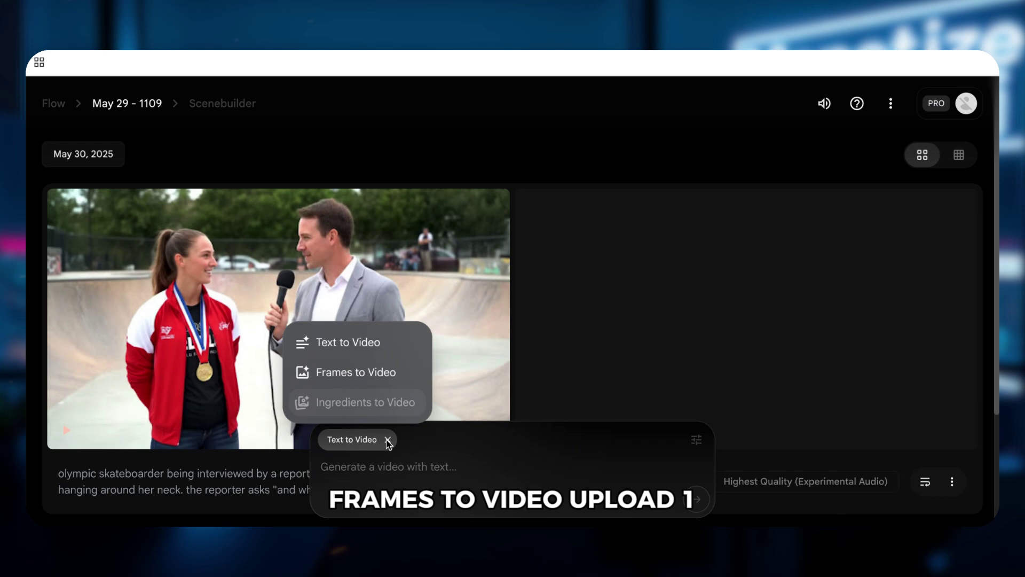
{"action": "left_click", "coordinate": [381, 376]}
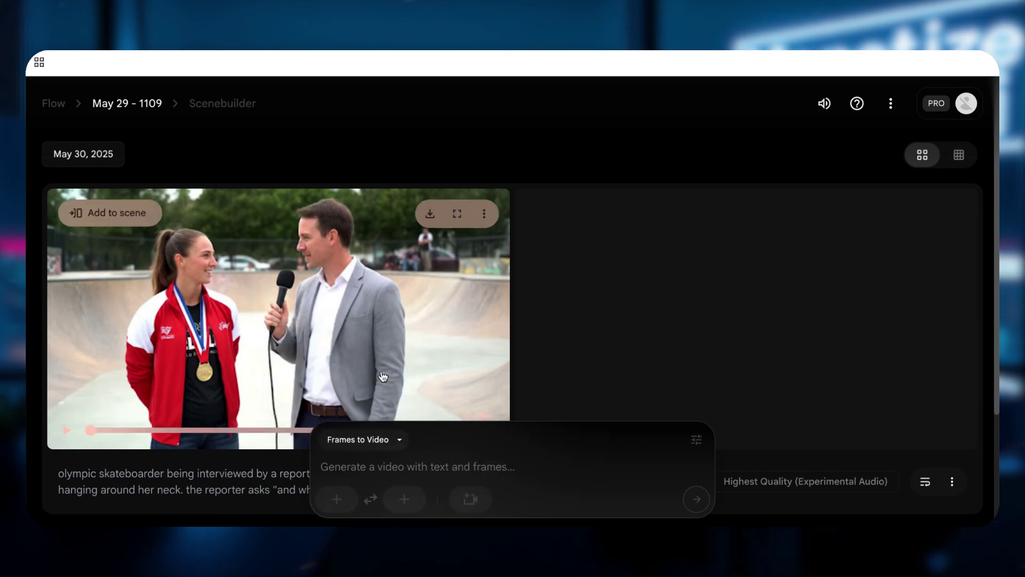
{"action": "left_click", "coordinate": [347, 499]}
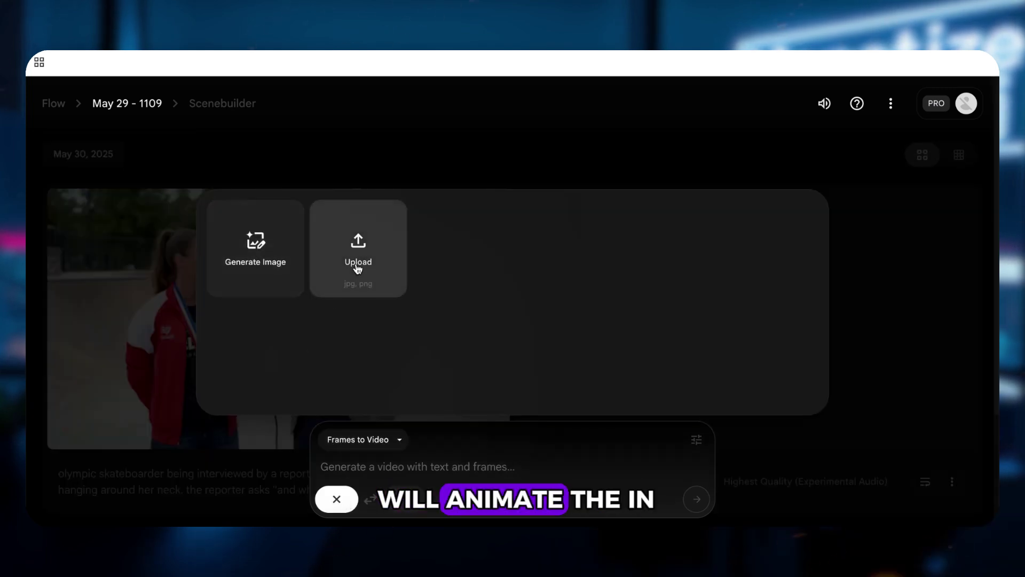
- Generate two images from the prompt "A giraffe riding a bicycle on the streets of New York" and use the first as the starting frame
{"action": "left_click", "coordinate": [270, 257]}
{"action": "type", "text": "A giraffe riding a bicycle on the streets of New York"}
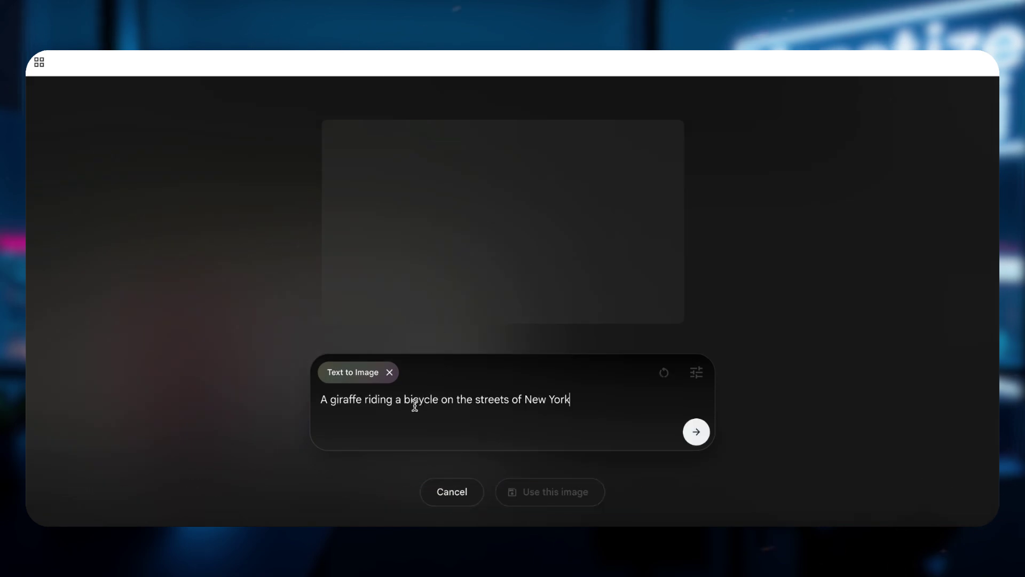
{"action": "left_click", "coordinate": [595, 401]}
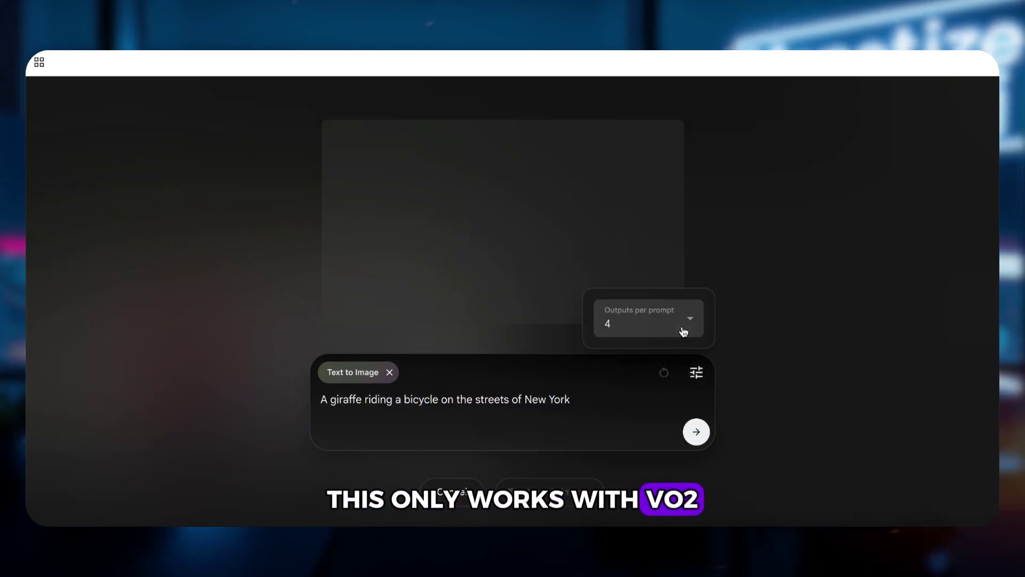
{"action": "left_click", "coordinate": [680, 327]}
{"action": "left_click", "coordinate": [649, 373]}
{"action": "key", "text": "Return"}
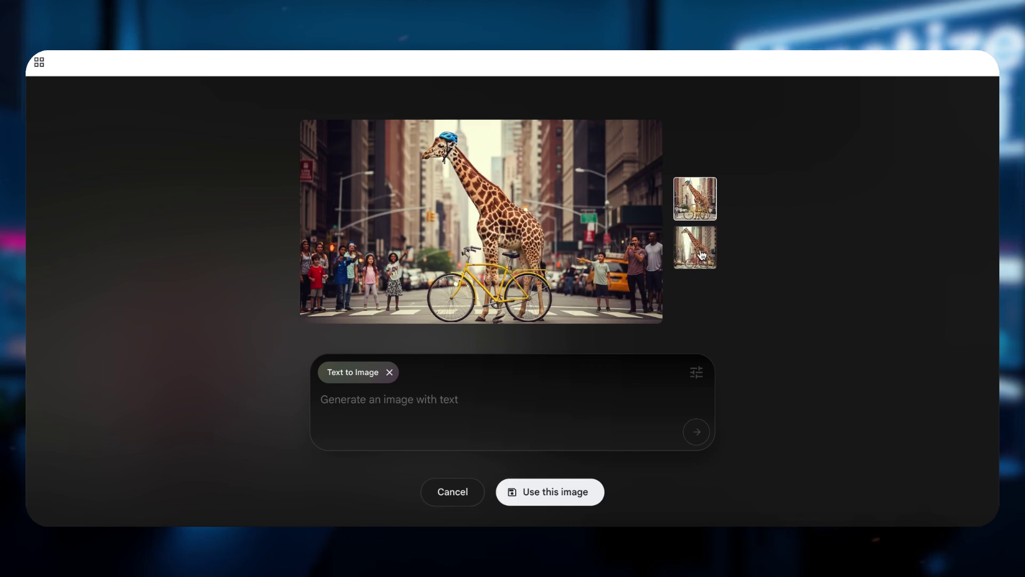
{"action": "left_click", "coordinate": [550, 491]}
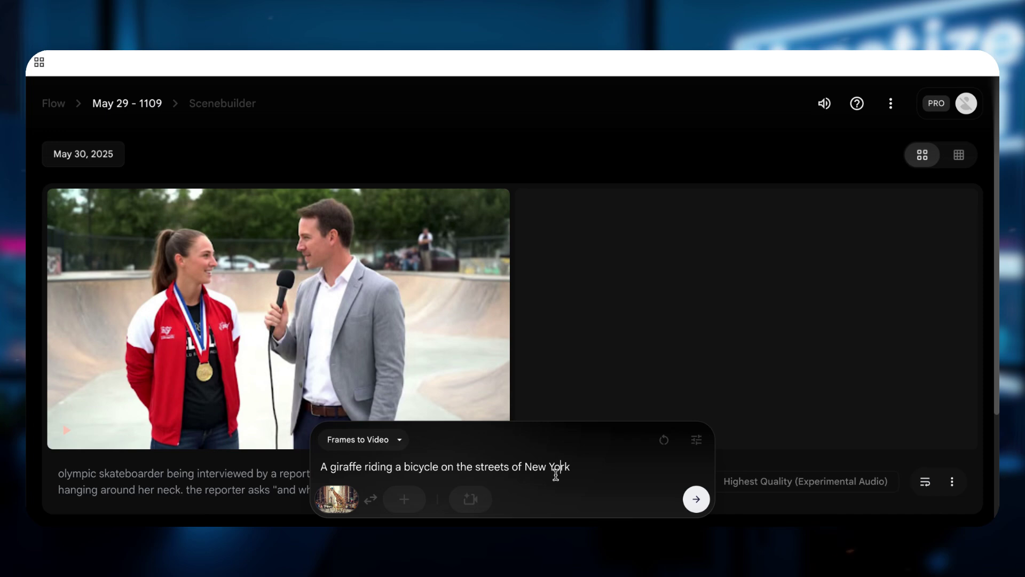
- Choose the Tilt up camera motion for the giraffe frame, generate the video and play it
{"action": "left_click", "coordinate": [471, 500]}
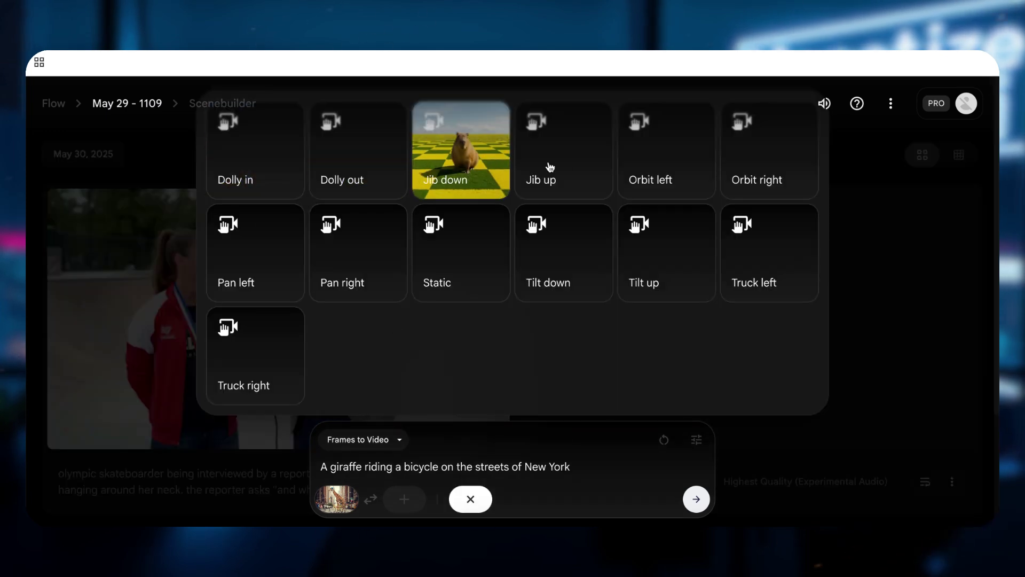
{"action": "left_click", "coordinate": [672, 266]}
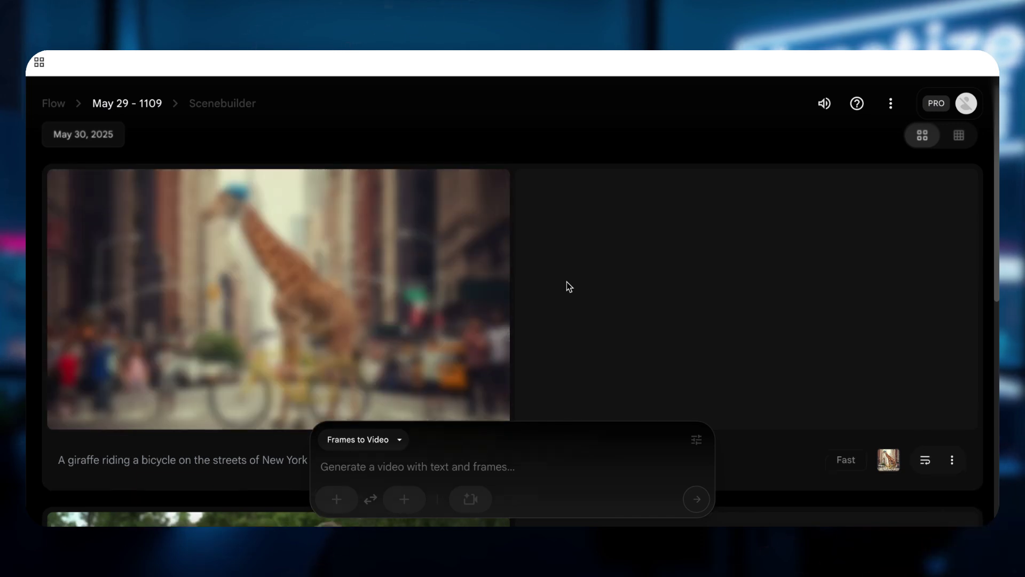
{"action": "scroll", "coordinate": [329, 273], "scroll_direction": "down", "scroll_amount": 1}
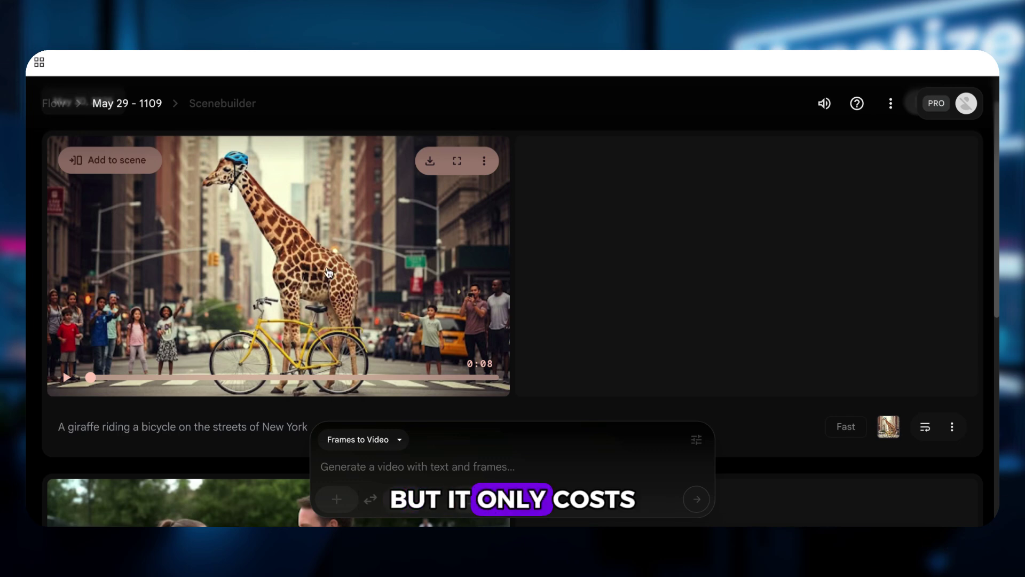
{"action": "left_click", "coordinate": [293, 274]}
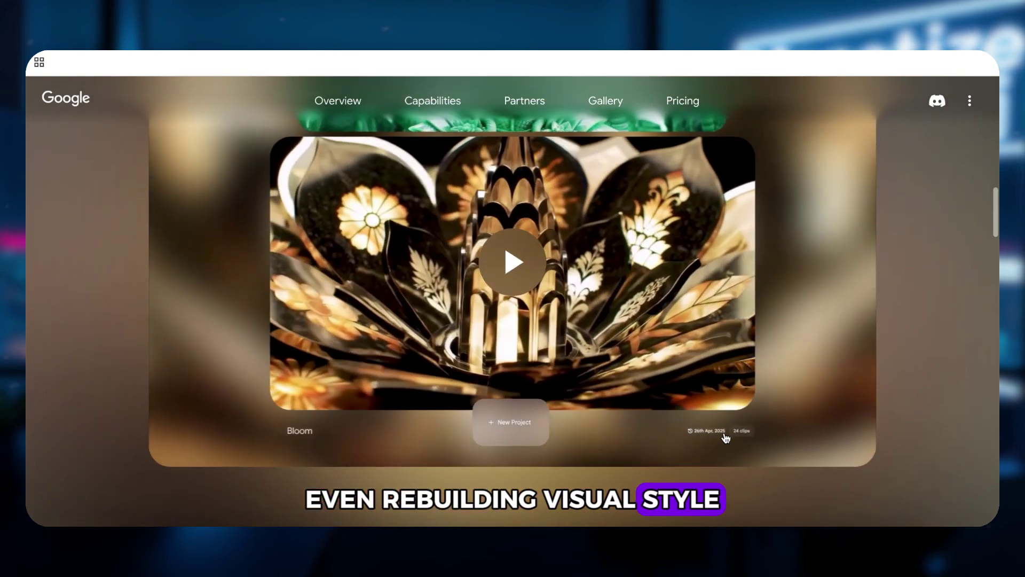
- Add the skateboarder interview clip to the Scenebuilder timeline
{"action": "scroll", "coordinate": [726, 438], "scroll_direction": "down", "scroll_amount": 2}
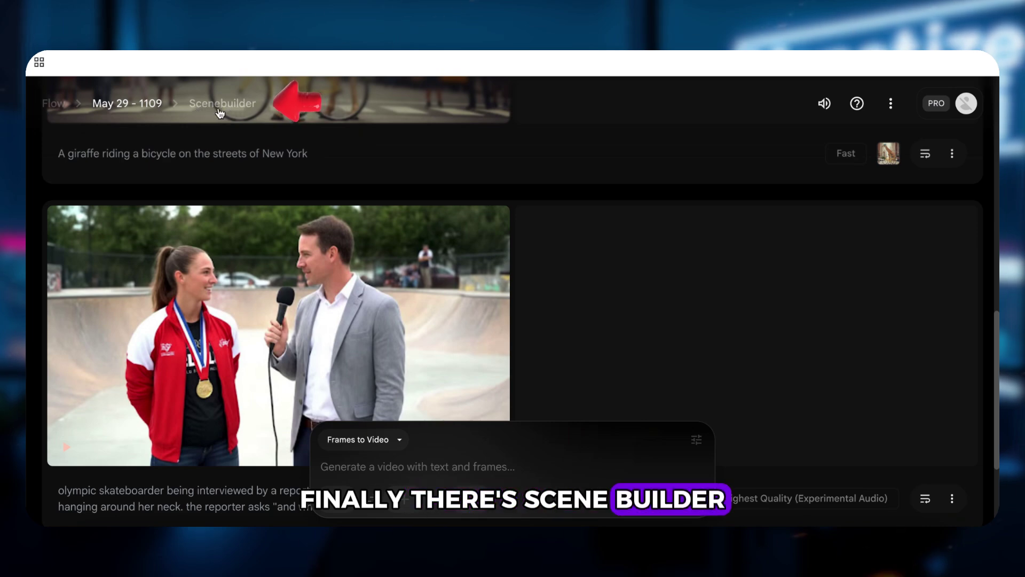
{"action": "mouse_move", "coordinate": [185, 291]}
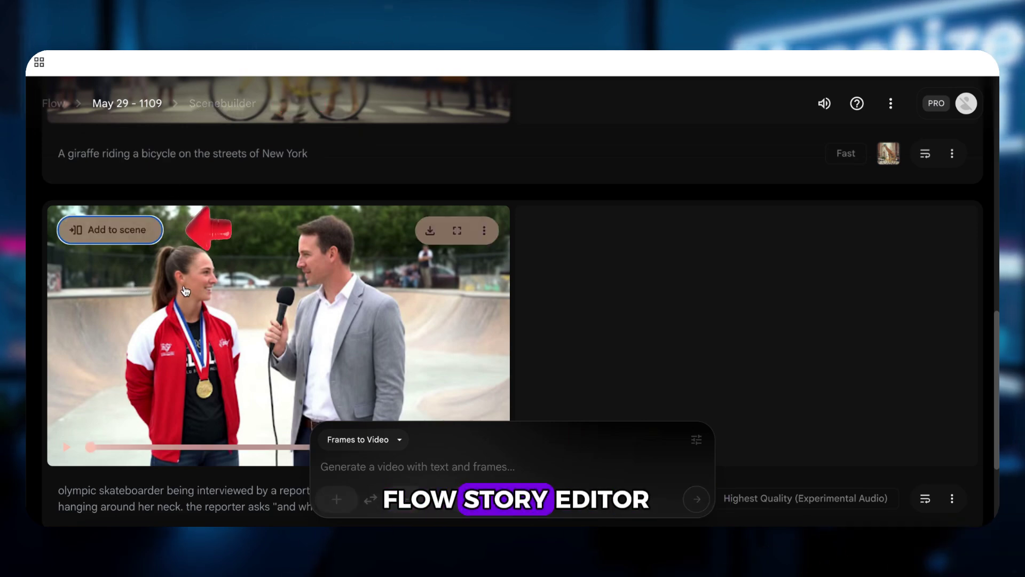
{"action": "left_click", "coordinate": [126, 238]}
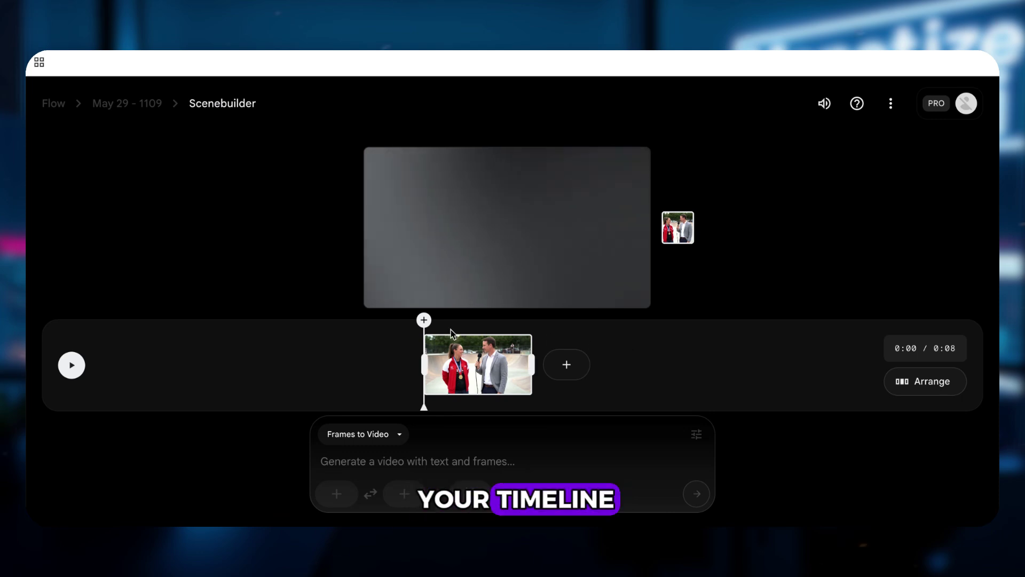
- Extend the interview clip with the prompt "Female athlete bends down, picks up skateboard and runs away" and play the scene
{"action": "left_click", "coordinate": [550, 368]}
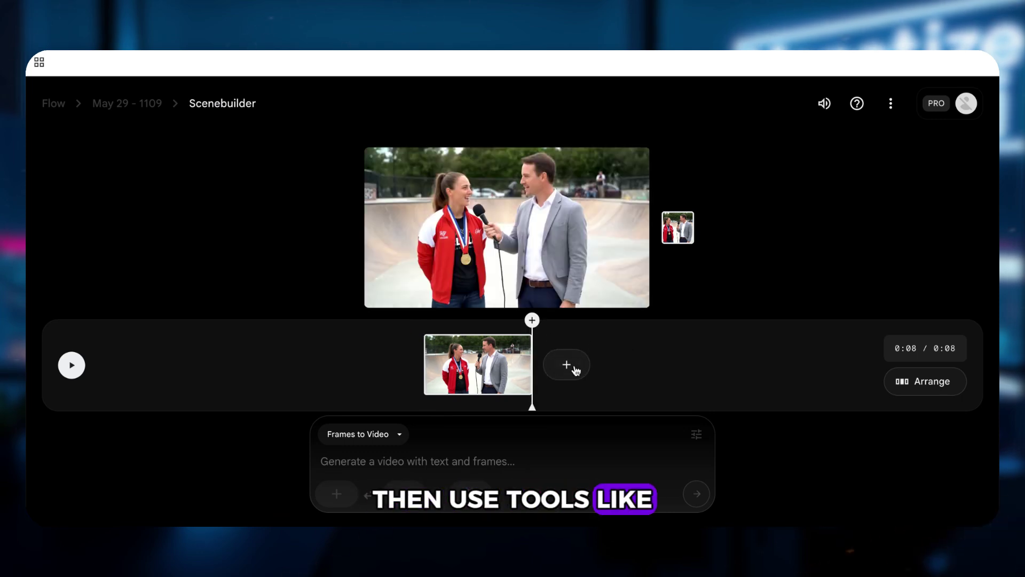
{"action": "left_click", "coordinate": [567, 366]}
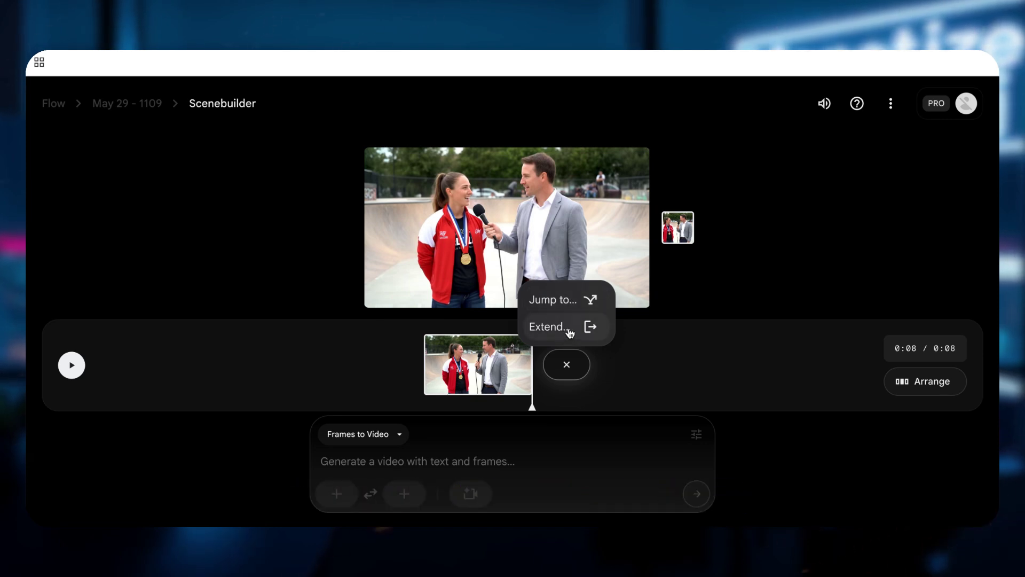
{"action": "left_click", "coordinate": [569, 331]}
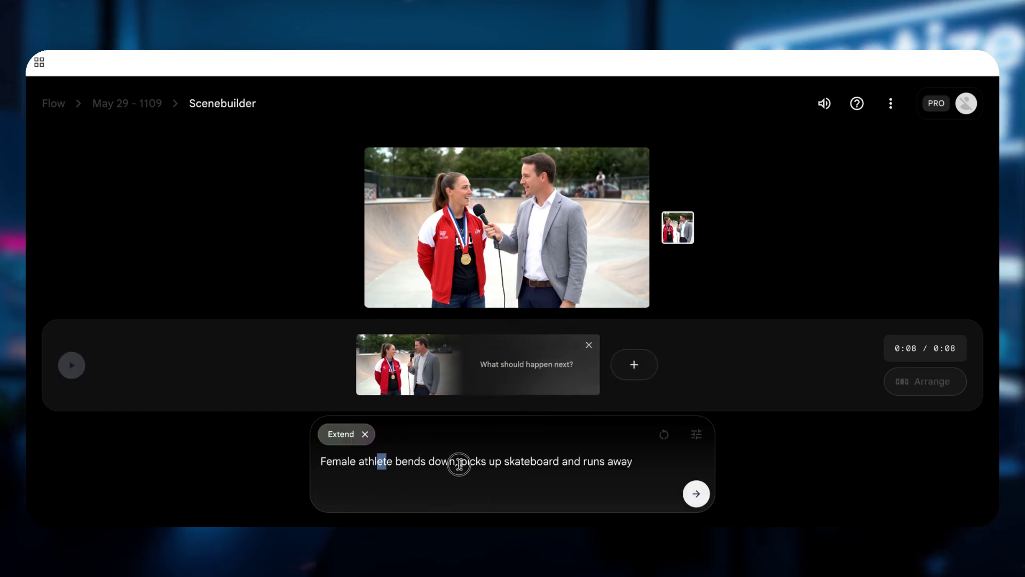
{"action": "left_click_drag", "start_coordinate": [459, 463], "coordinate": [593, 462]}
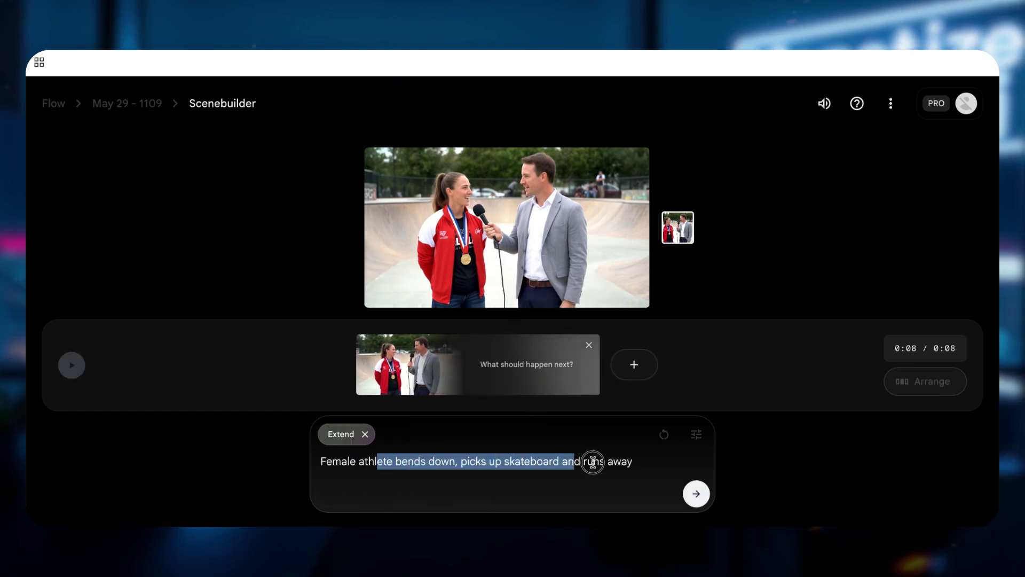
{"action": "left_click", "coordinate": [696, 496]}
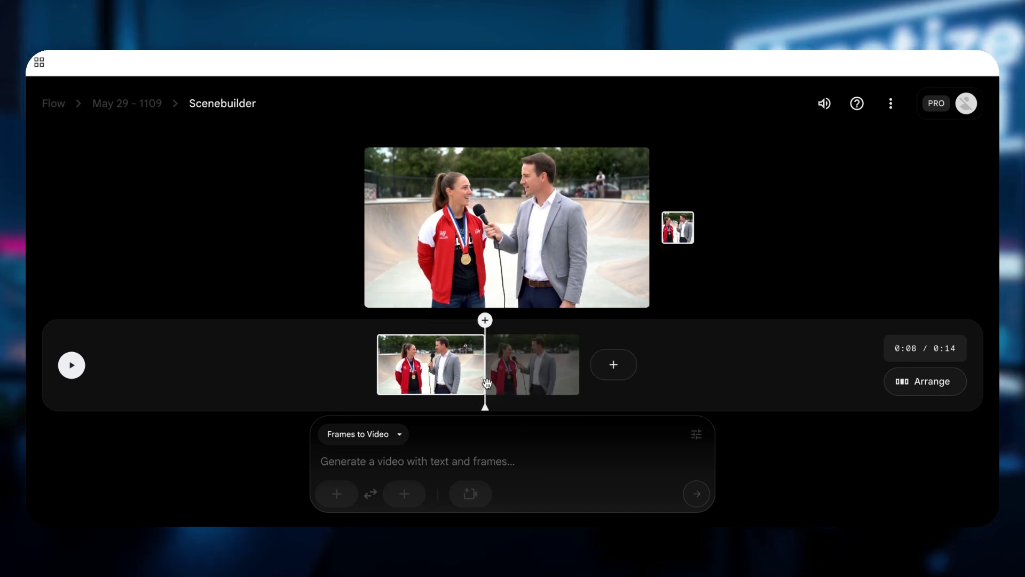
{"action": "key", "text": "space"}
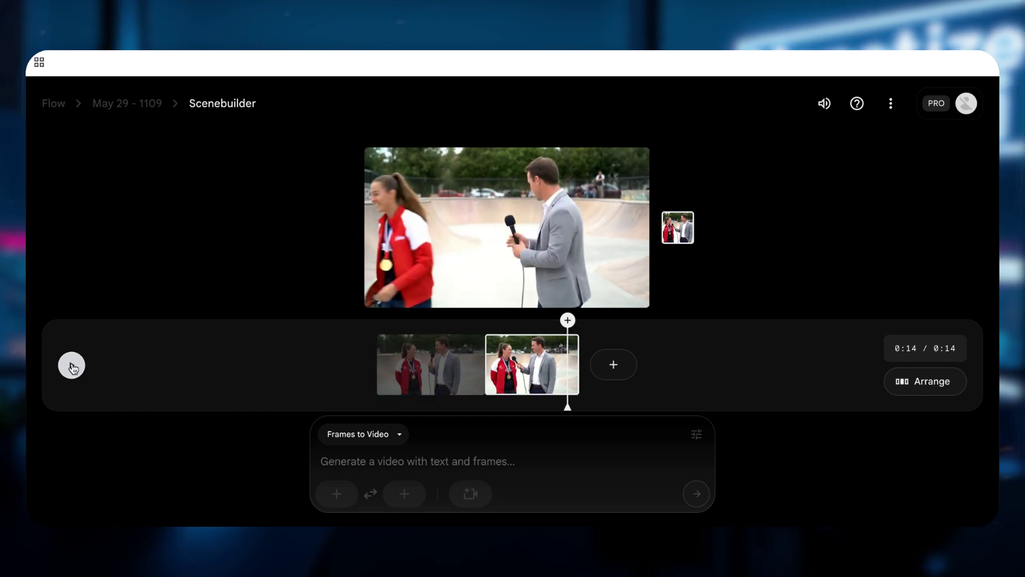
{"action": "left_click", "coordinate": [73, 367]}
- Add a Jump to shot at the scene's end with the prompt "Female athlete happily jumps on the podium" and play the scene from the start
{"action": "left_click", "coordinate": [609, 367]}
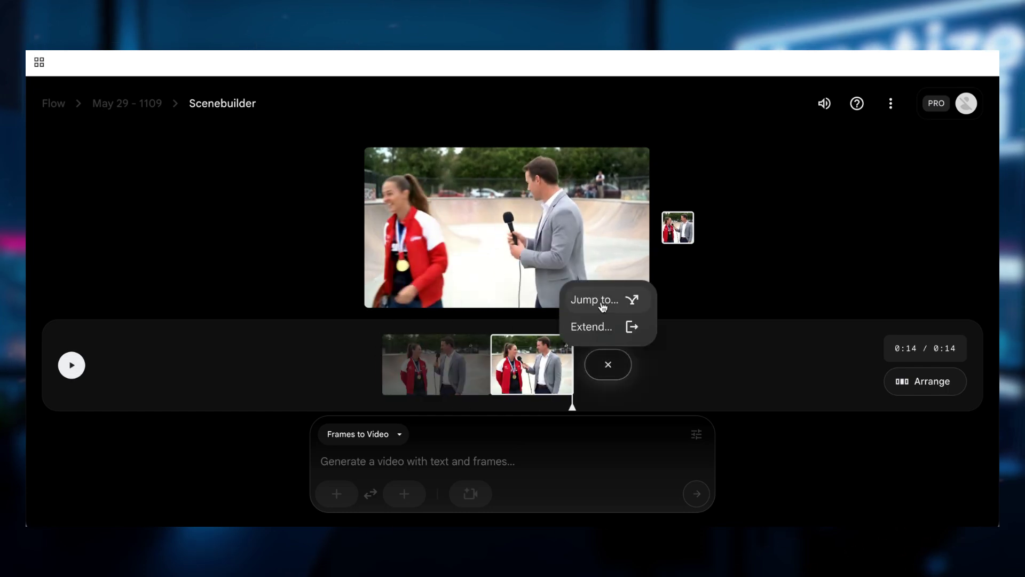
{"action": "left_click", "coordinate": [602, 304]}
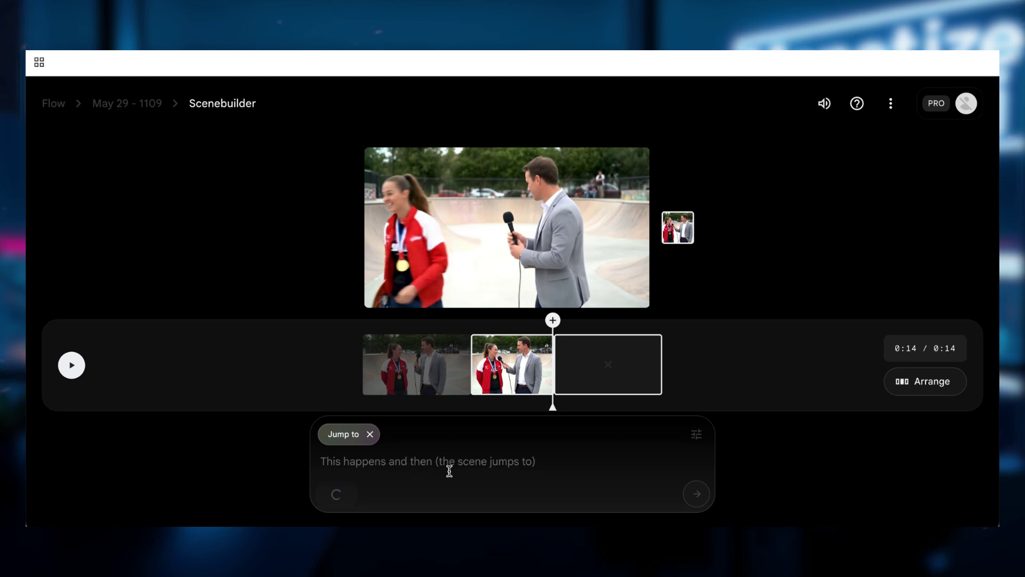
{"action": "left_click", "coordinate": [429, 464]}
{"action": "type", "text": "Female athlete happily jumps on the podium"}
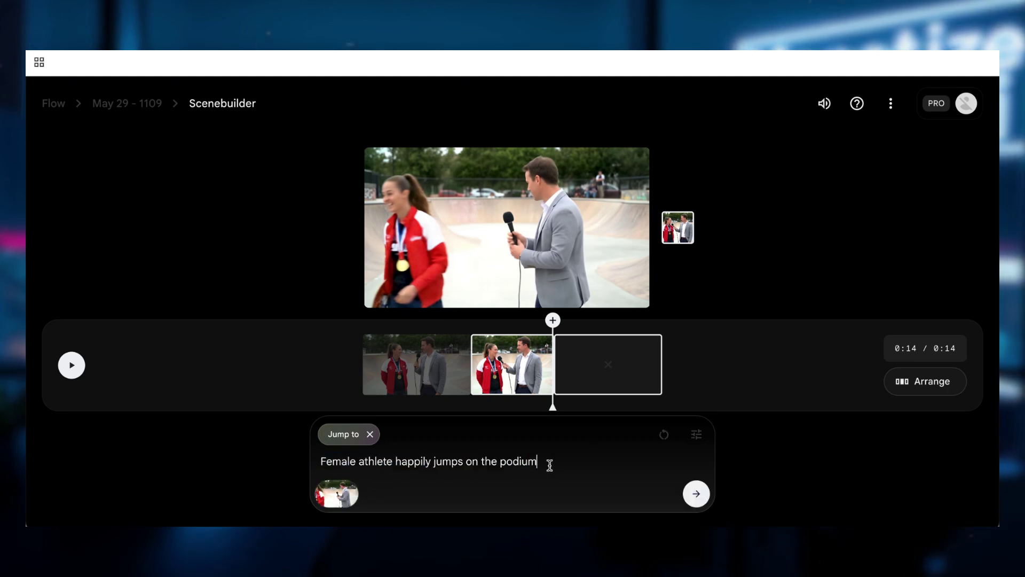
{"action": "left_click", "coordinate": [697, 494]}
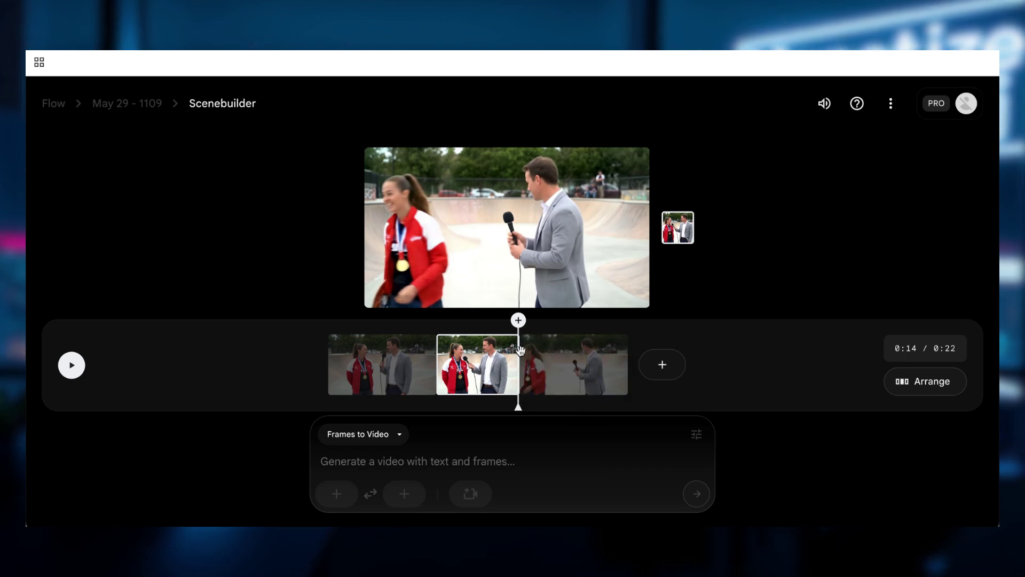
{"action": "left_click_drag", "start_coordinate": [561, 406], "coordinate": [355, 401]}
{"action": "key", "text": "space"}
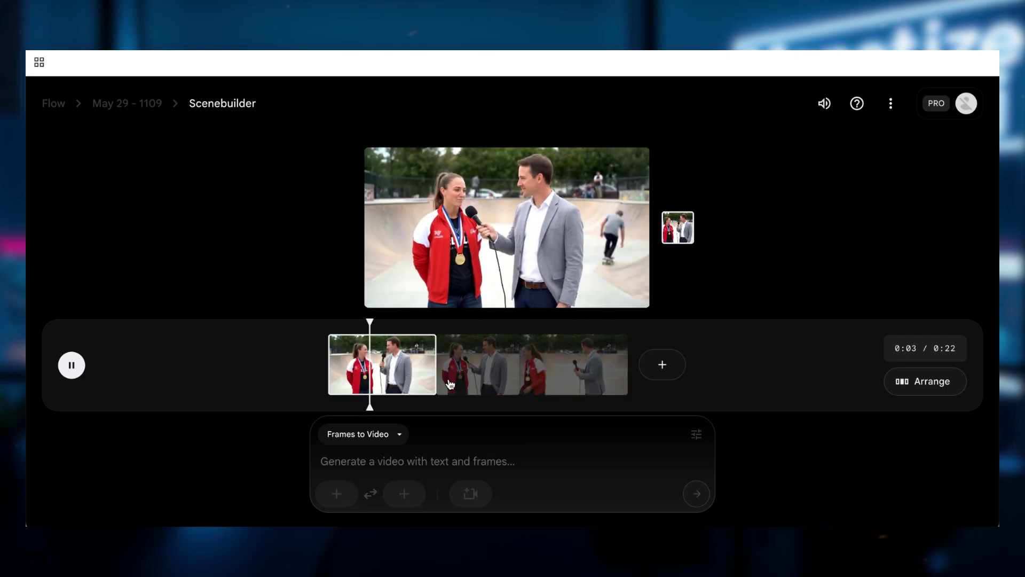
- Rearrange the interview scene's clips on the Scenebuilder timeline and finish arranging
{"action": "left_click", "coordinate": [921, 382]}
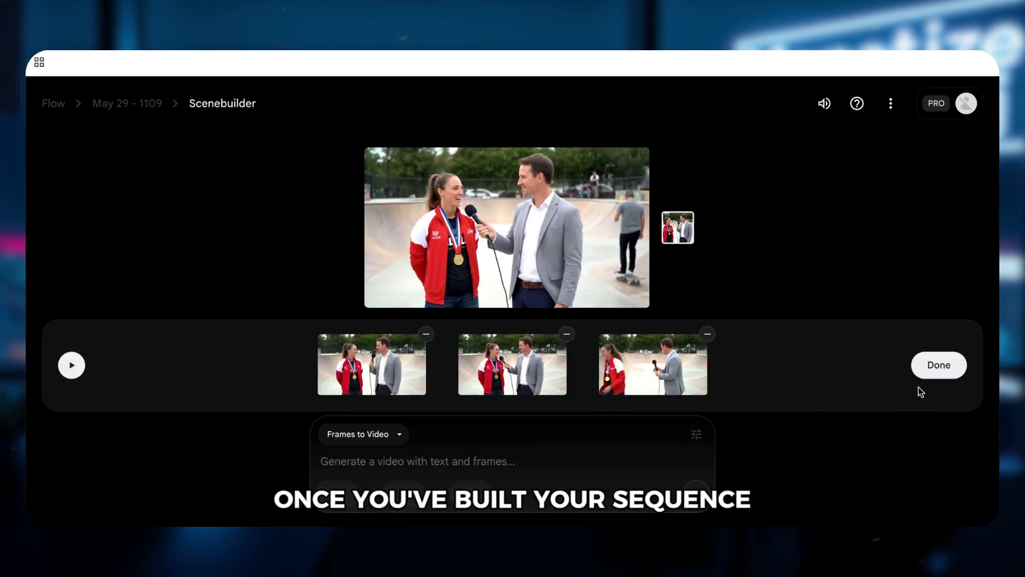
{"action": "mouse_move", "coordinate": [512, 365]}
{"action": "left_mouse_down"}
{"action": "mouse_move", "coordinate": [667, 363]}
{"action": "mouse_move", "coordinate": [502, 363]}
{"action": "left_mouse_up"}
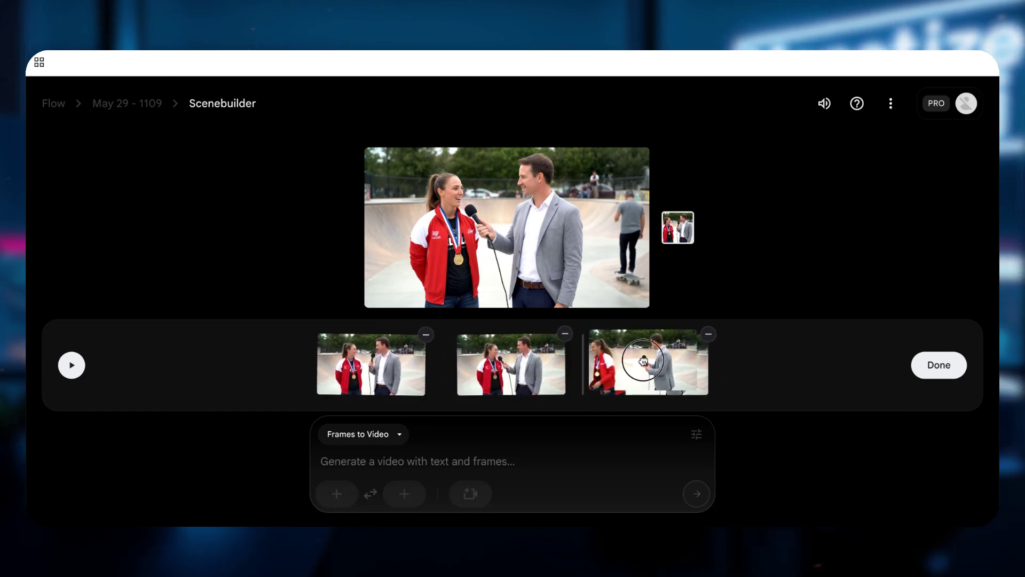
{"action": "left_click", "coordinate": [939, 365]}
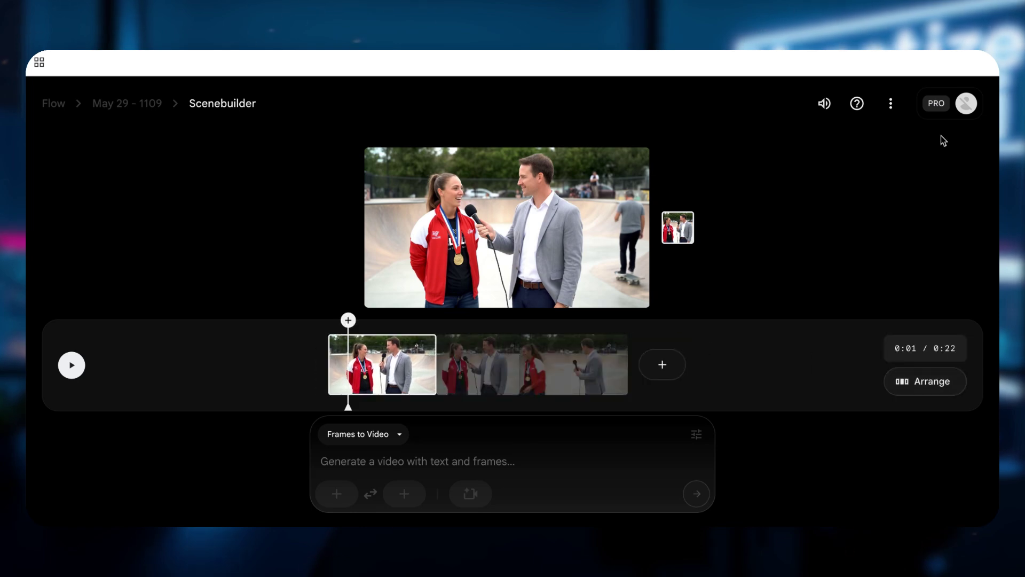
- Export the finished scene from Scenebuilder and download the exported video
{"action": "left_click", "coordinate": [895, 111]}
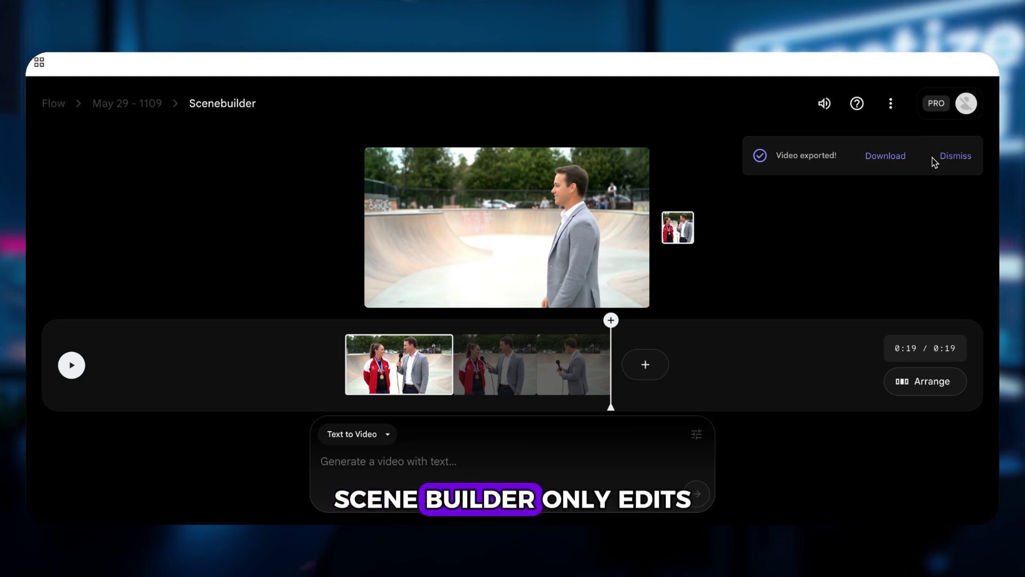
{"action": "left_click", "coordinate": [951, 162]}
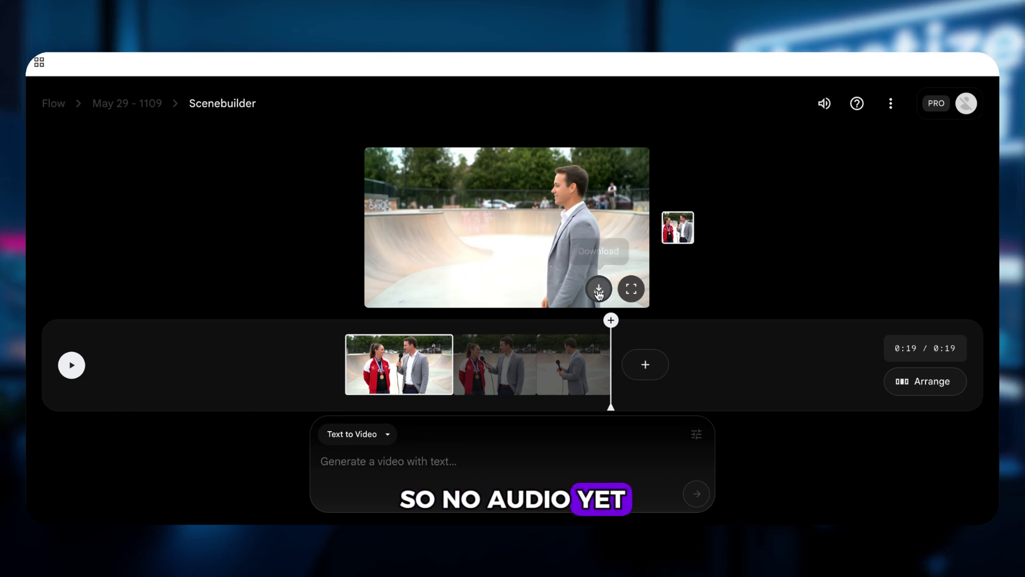
{"action": "left_click", "coordinate": [600, 290]}
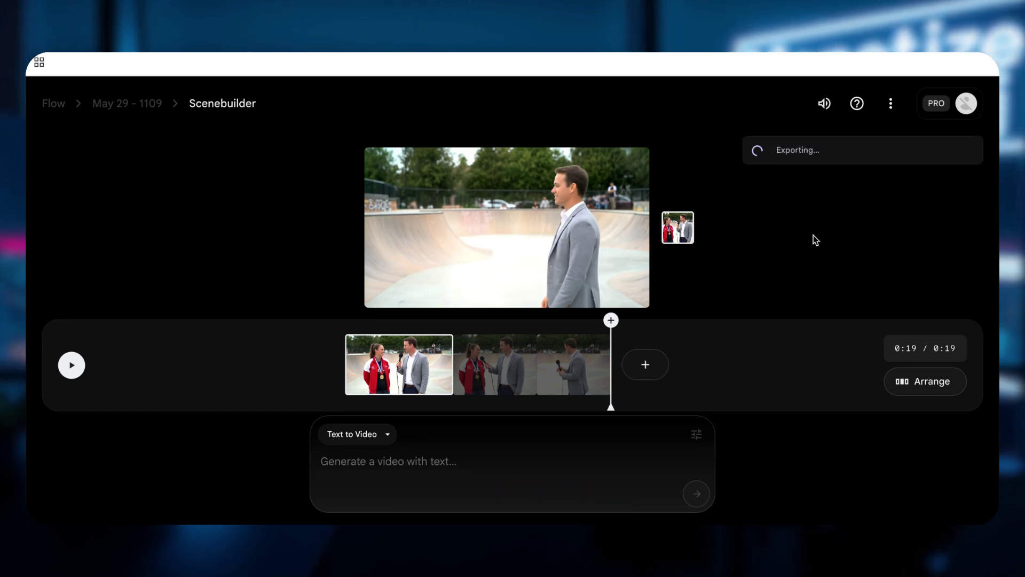
{"action": "left_click", "coordinate": [886, 160]}
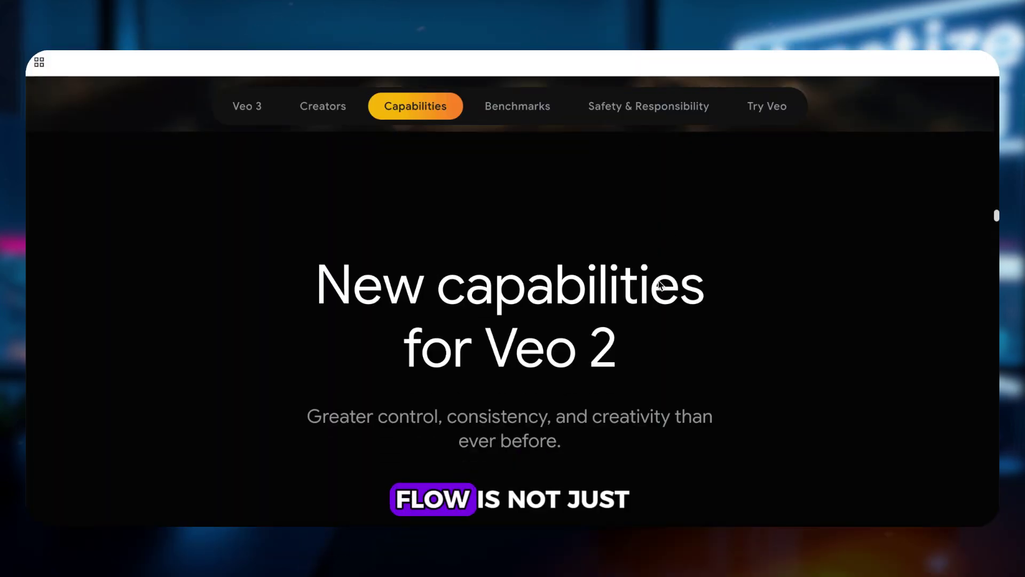
- Examine the new Veo 2 capabilities on the Veo page, comparing the example input images with their output videos
{"action": "scroll", "coordinate": [659, 281], "scroll_direction": "down", "scroll_amount": 10}
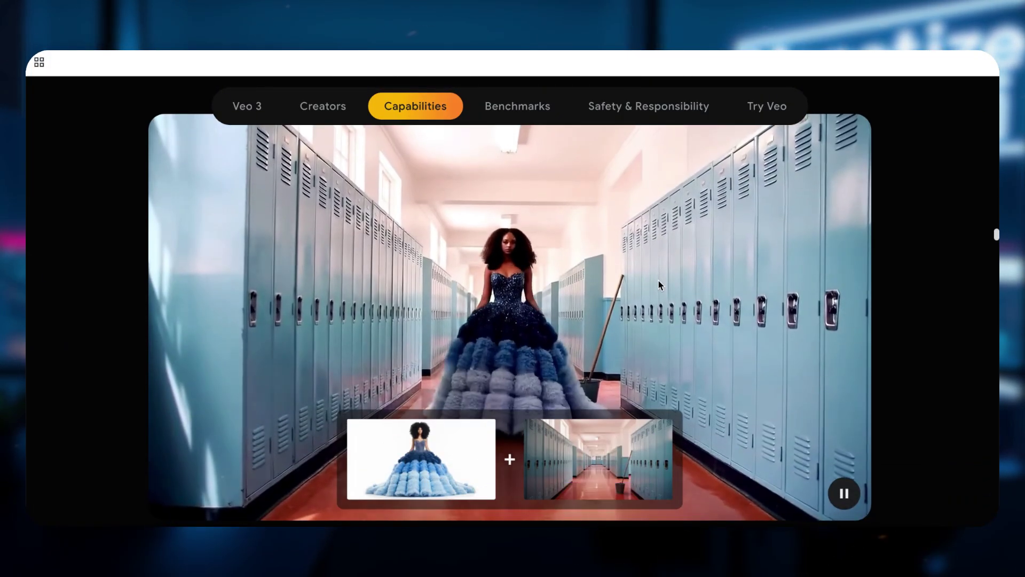
{"action": "scroll", "coordinate": [659, 281], "scroll_direction": "down", "scroll_amount": 7}
{"action": "scroll", "coordinate": [658, 281], "scroll_direction": "down", "scroll_amount": 5}
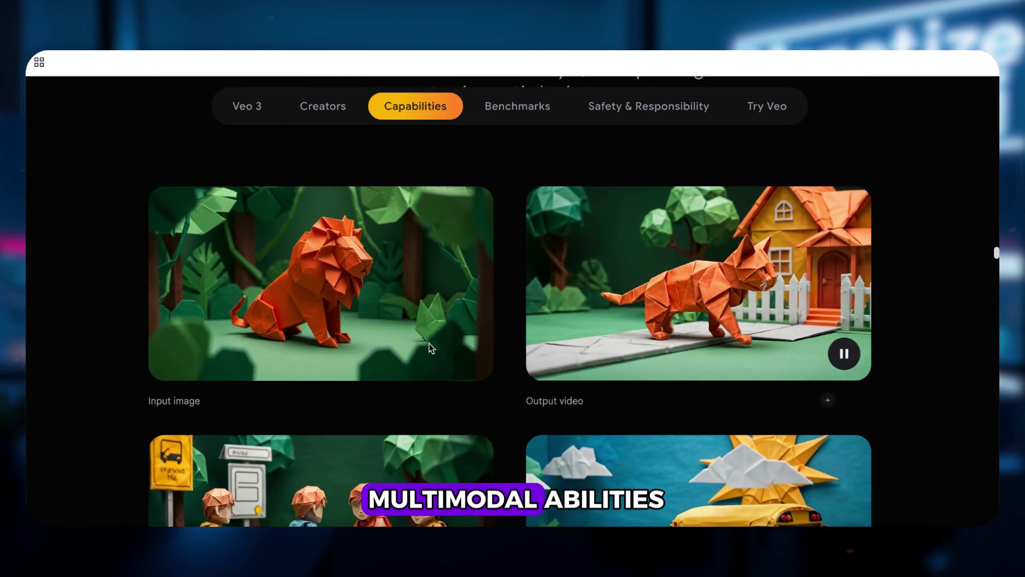
{"action": "scroll", "coordinate": [502, 374], "scroll_direction": "down", "scroll_amount": 3}
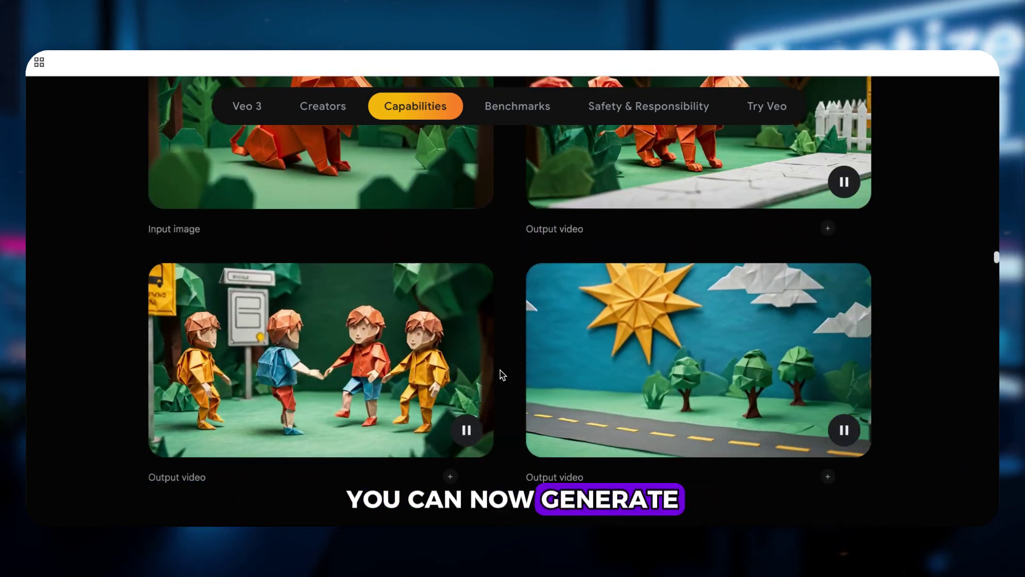
{"action": "scroll", "coordinate": [502, 374], "scroll_direction": "down", "scroll_amount": 8}
{"action": "scroll", "coordinate": [502, 374], "scroll_direction": "down", "scroll_amount": 3}
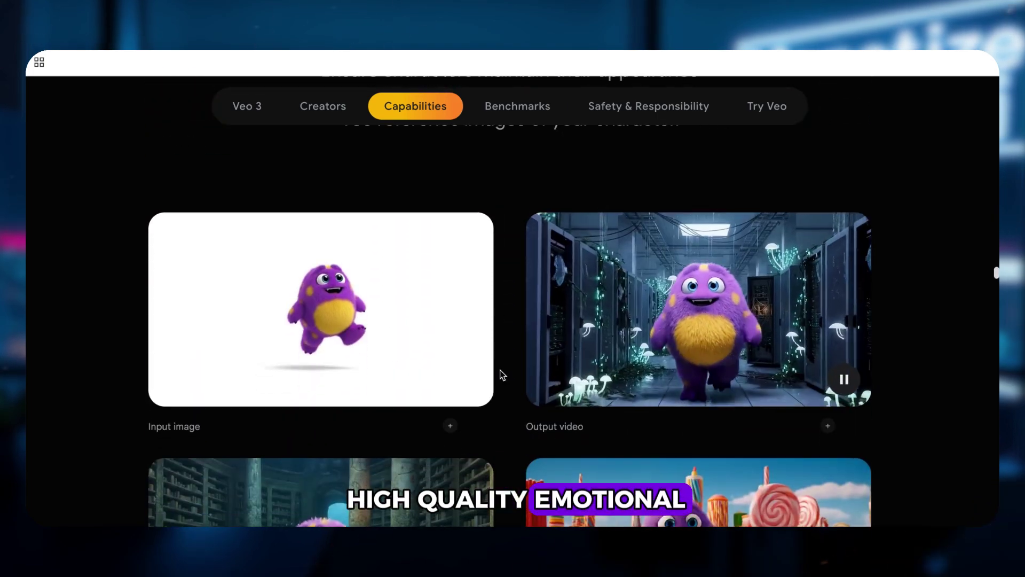
{"action": "scroll", "coordinate": [502, 373], "scroll_direction": "down", "scroll_amount": 4}
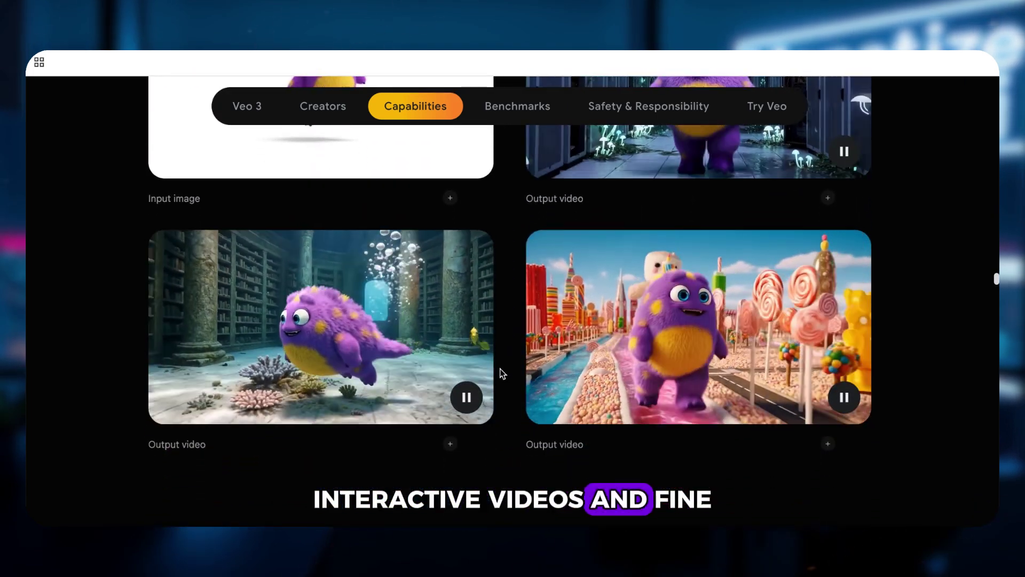
{"action": "scroll", "coordinate": [500, 369], "scroll_direction": "down", "scroll_amount": 4}
{"action": "scroll", "coordinate": [500, 370], "scroll_direction": "down", "scroll_amount": 8}
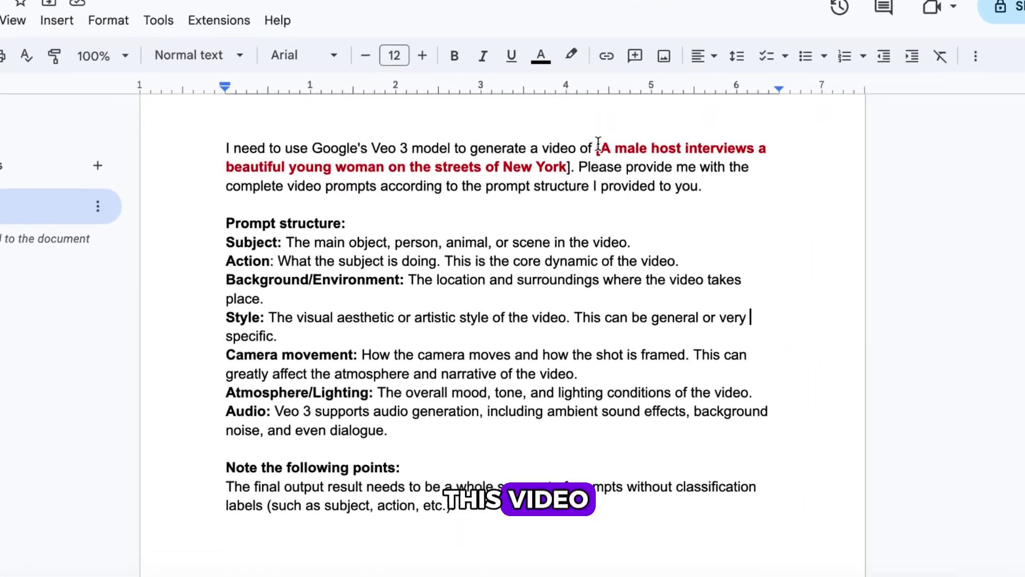
- Review the Veo 3 prompt template in Google Docs, highlighting the bracketed video topic and reading the prompt structure and notes
{"action": "left_click_drag", "start_coordinate": [578, 178], "coordinate": [562, 193]}
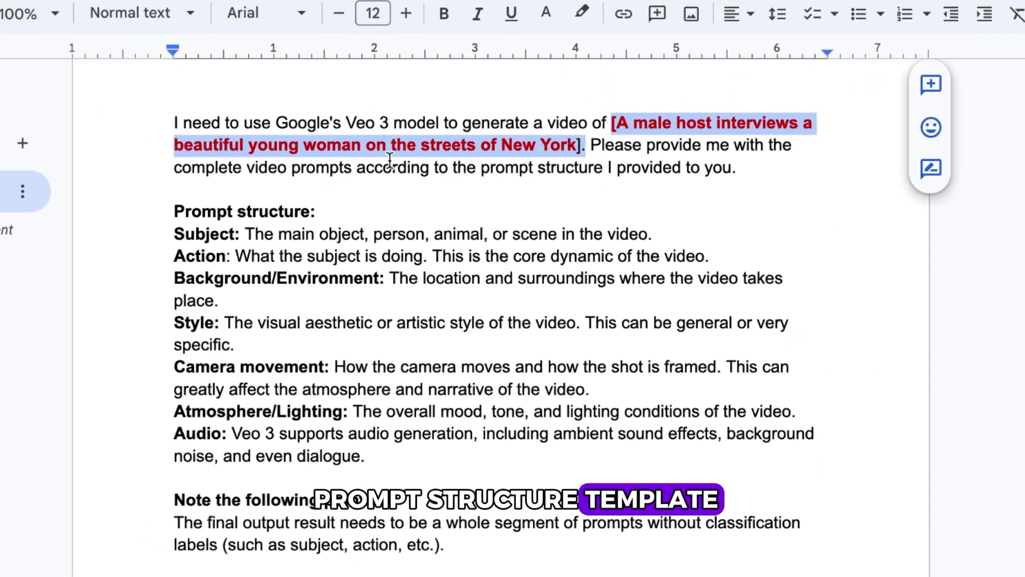
{"action": "left_click", "coordinate": [433, 170]}
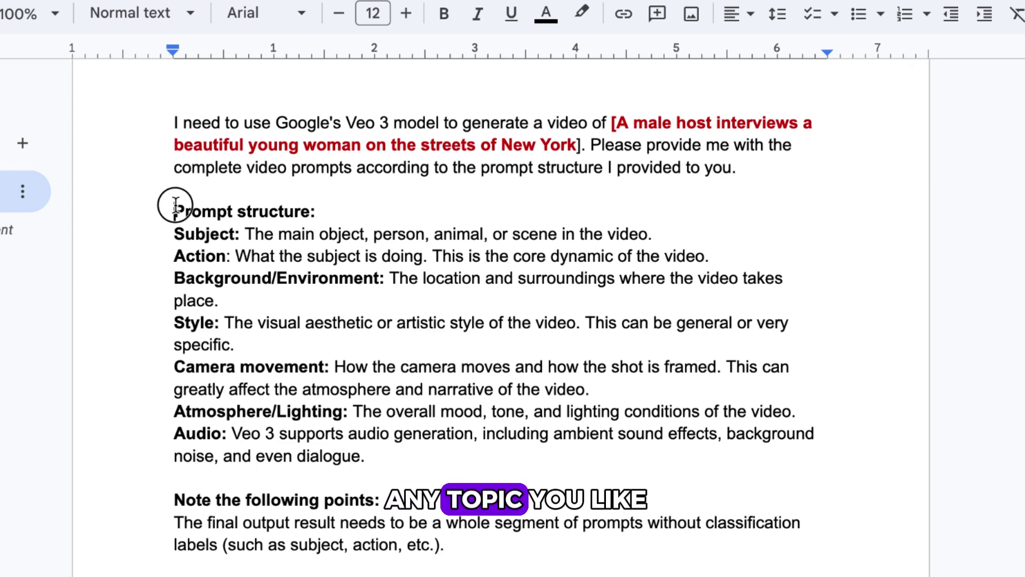
{"action": "left_click_drag", "start_coordinate": [175, 204], "coordinate": [322, 204]}
{"action": "left_click", "coordinate": [175, 235]}
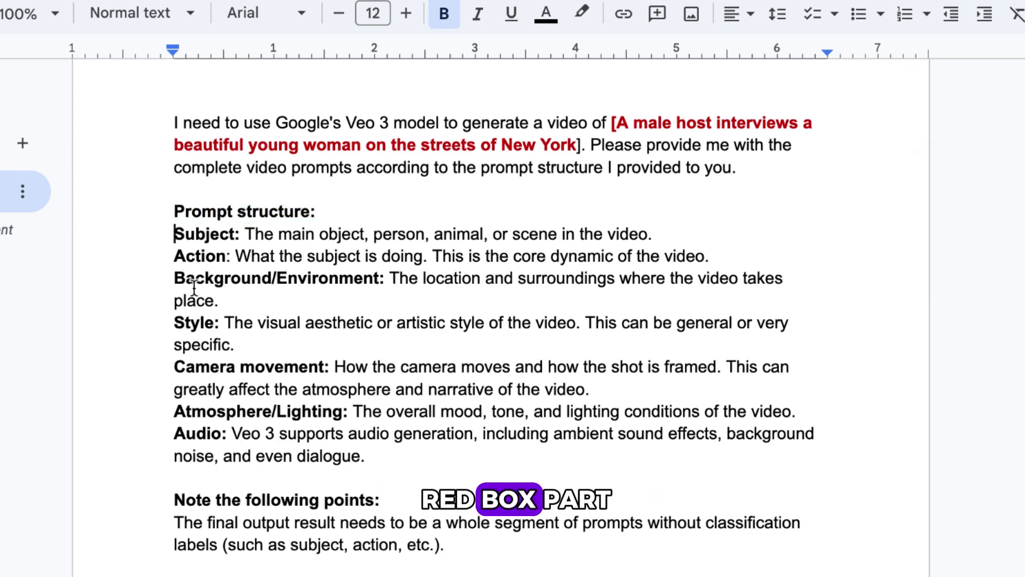
{"action": "scroll", "coordinate": [215, 453], "scroll_direction": "down", "scroll_amount": 1}
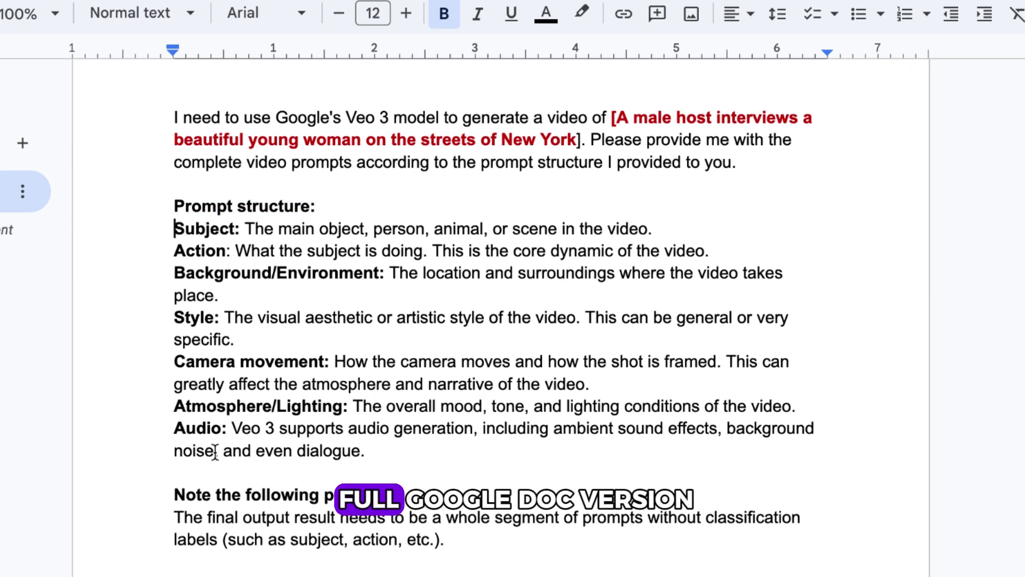
{"action": "scroll", "coordinate": [215, 453], "scroll_direction": "down", "scroll_amount": 2}
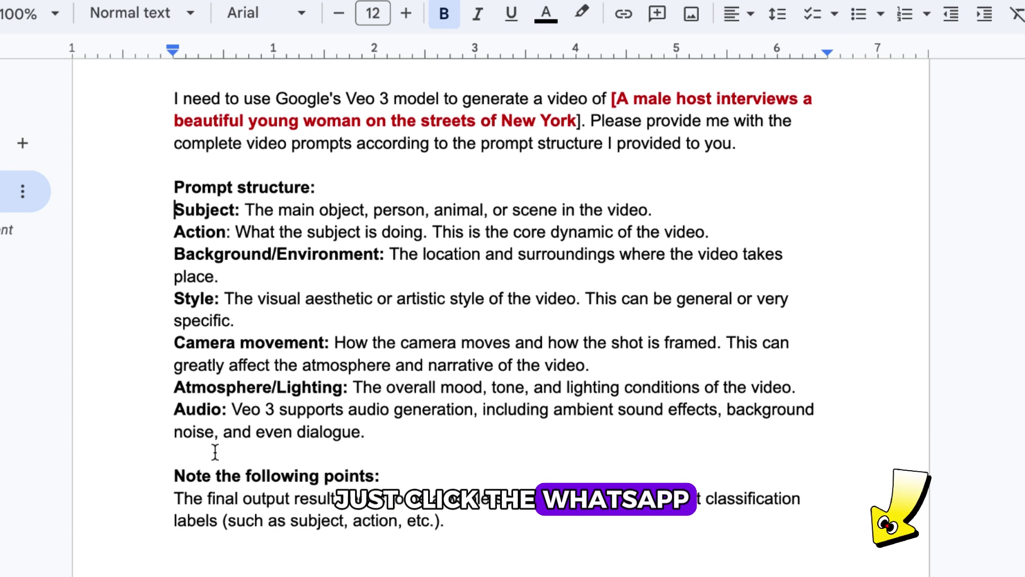
{"action": "scroll", "coordinate": [215, 453], "scroll_direction": "up", "scroll_amount": 3}
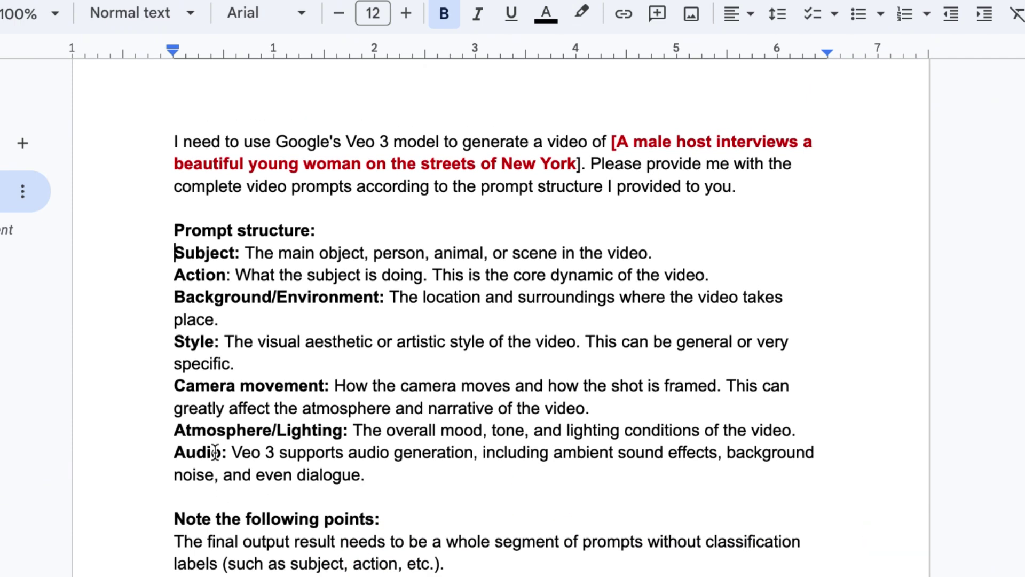